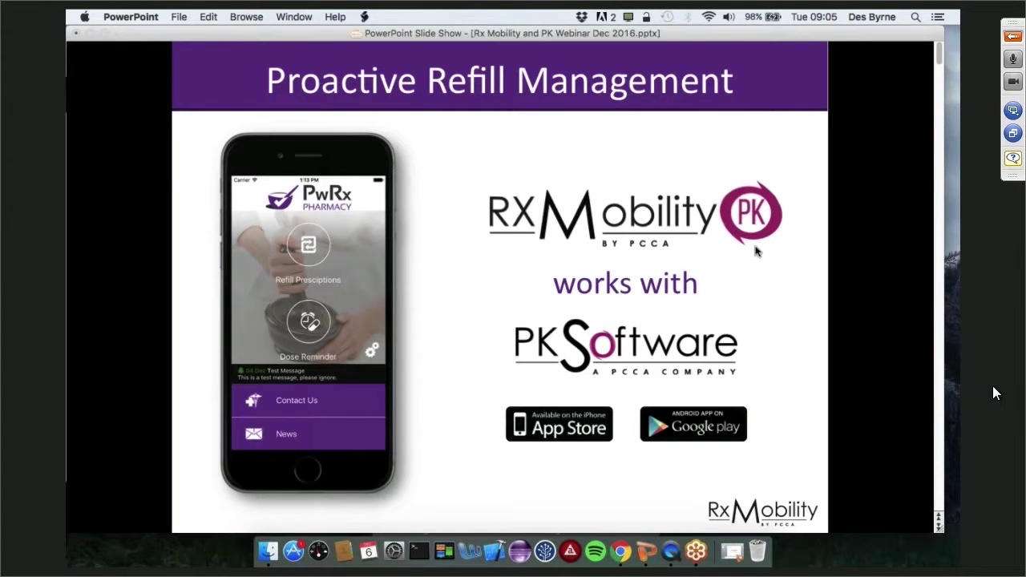
Advance the slide show from "Proactive Refill Management" to the "Mobile App" slide
click(598, 100)
click(599, 100)
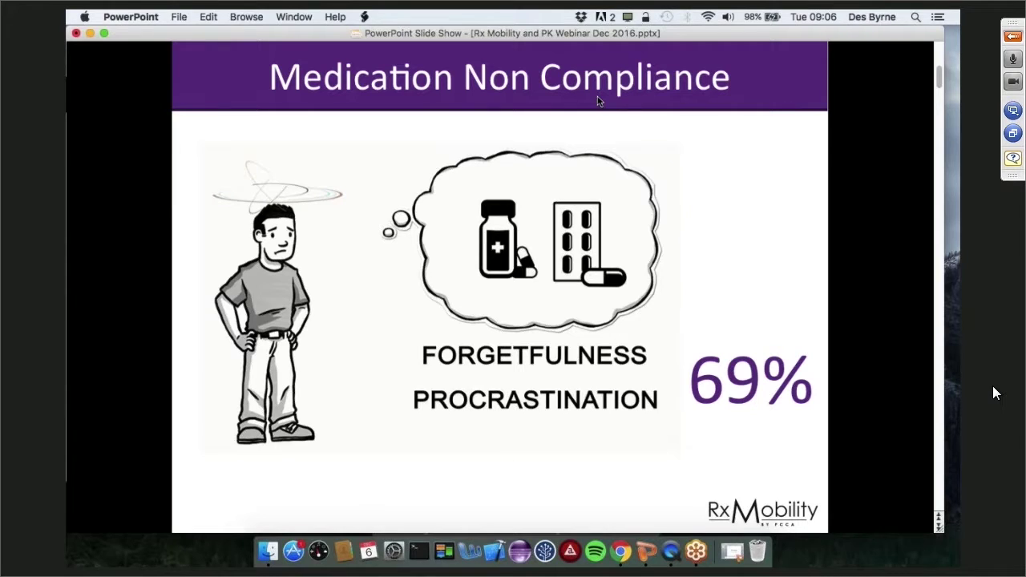
key(Right)
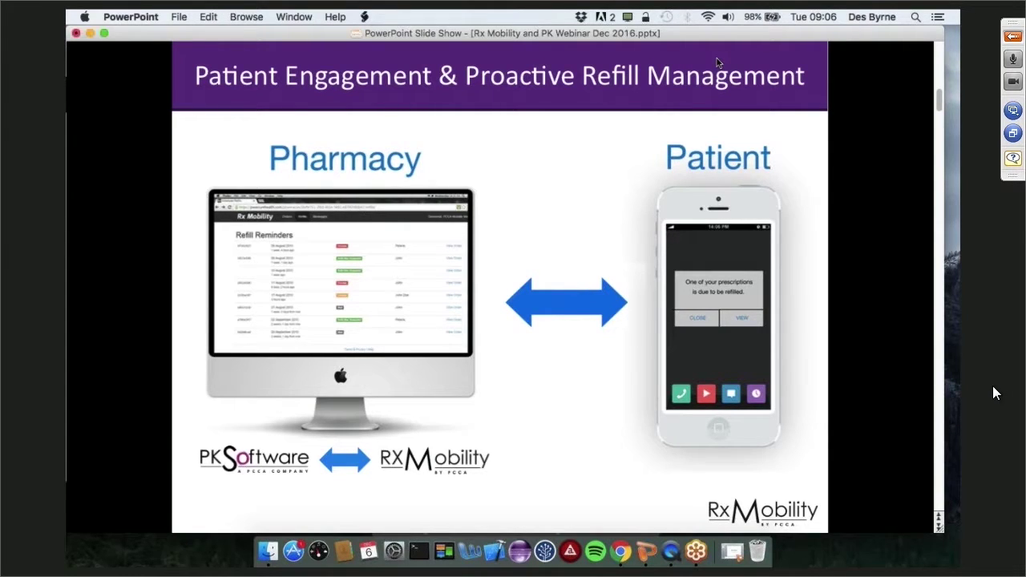
key(Right)
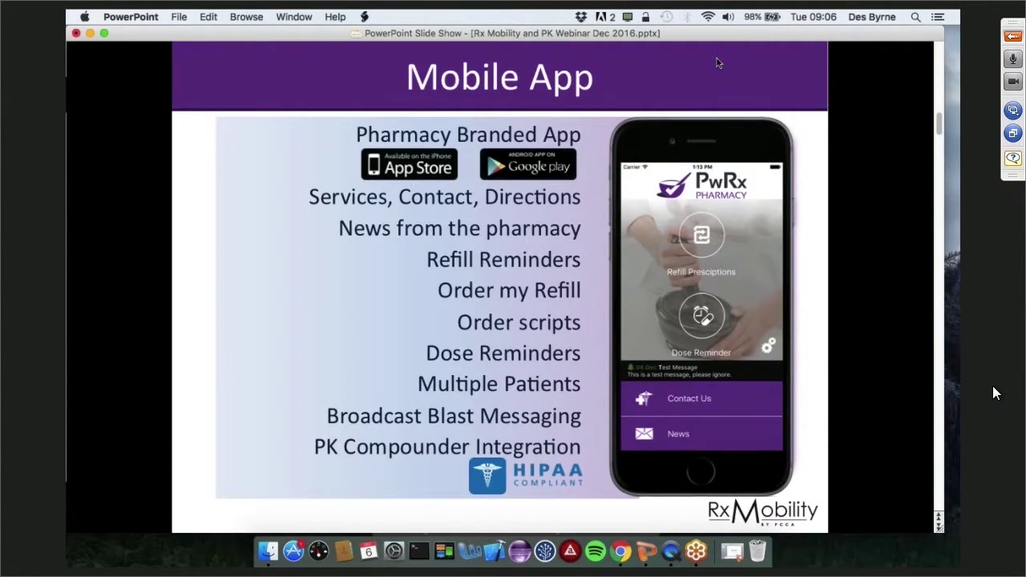
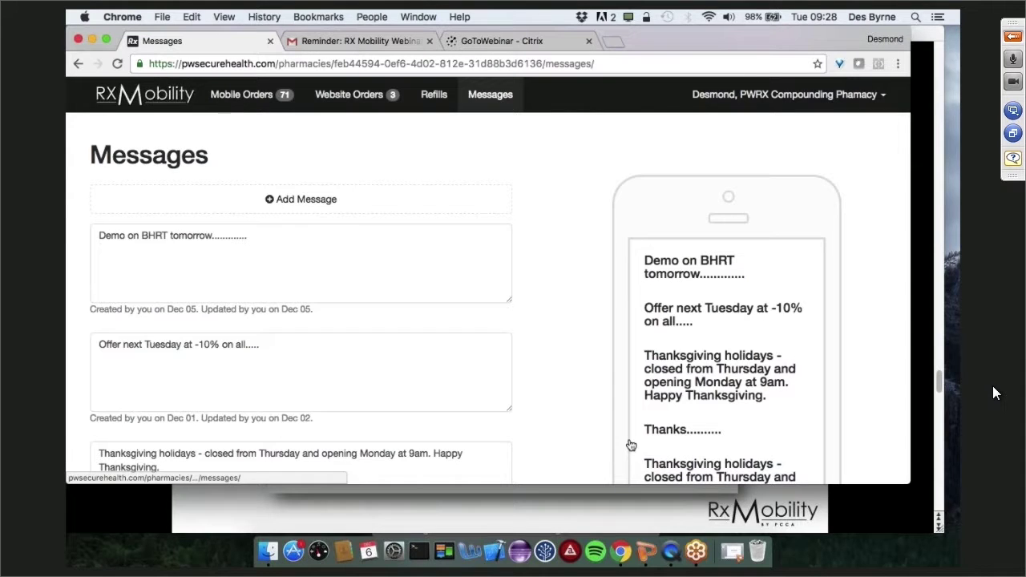
Add and save a new pharmacy broadcast message reading "Demo in the compounding pharmacy tomorrow at 7pm."
click(491, 95)
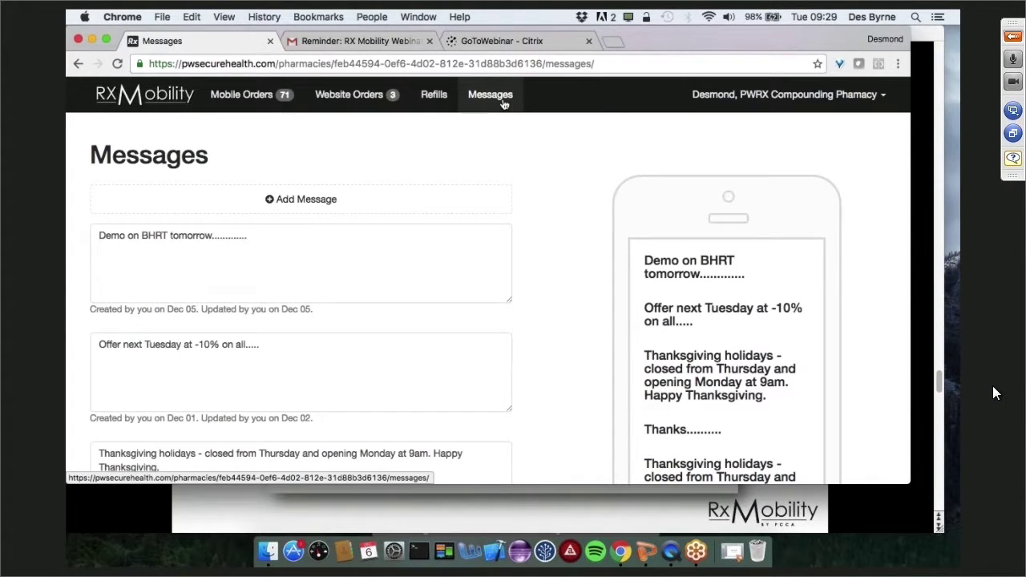
click(281, 187)
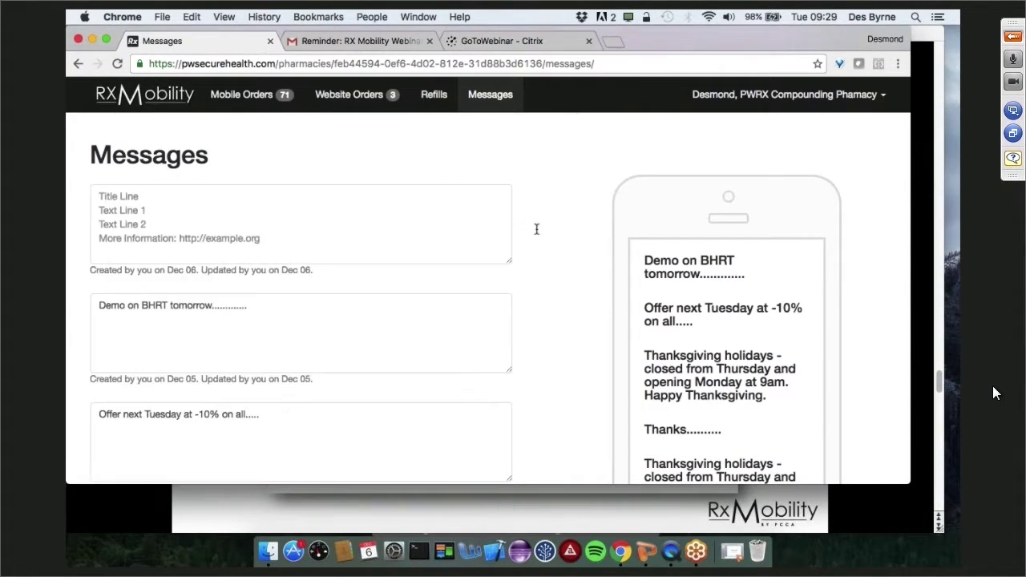
click(286, 212)
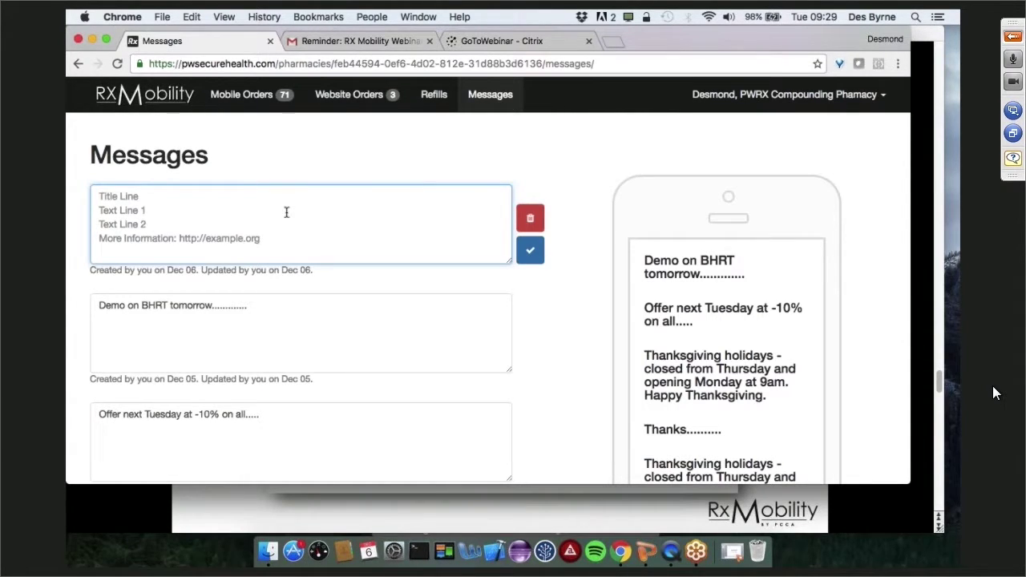
text(De)
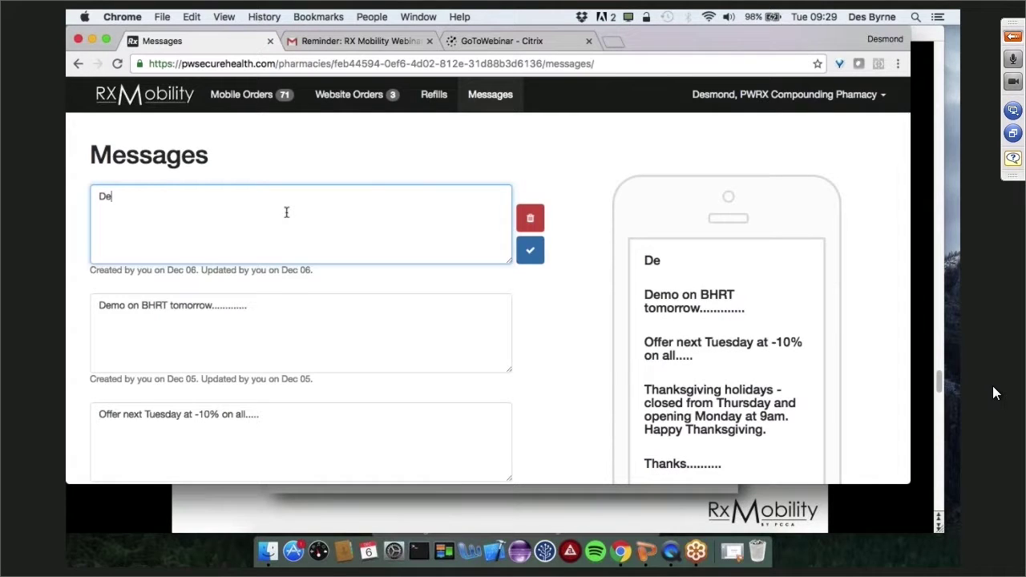
text(mo in the)
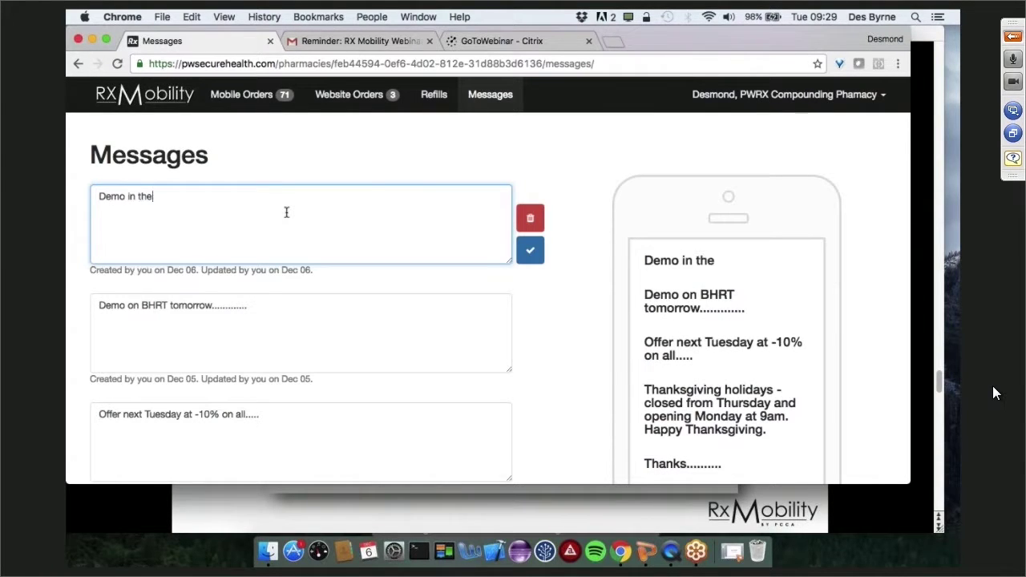
text( compounding)
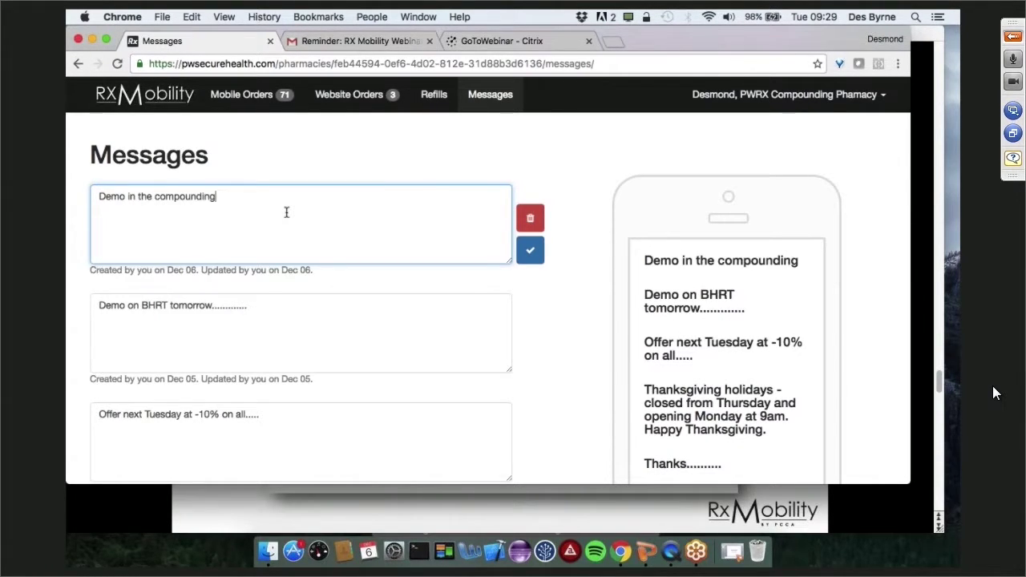
text( pharmacy to)
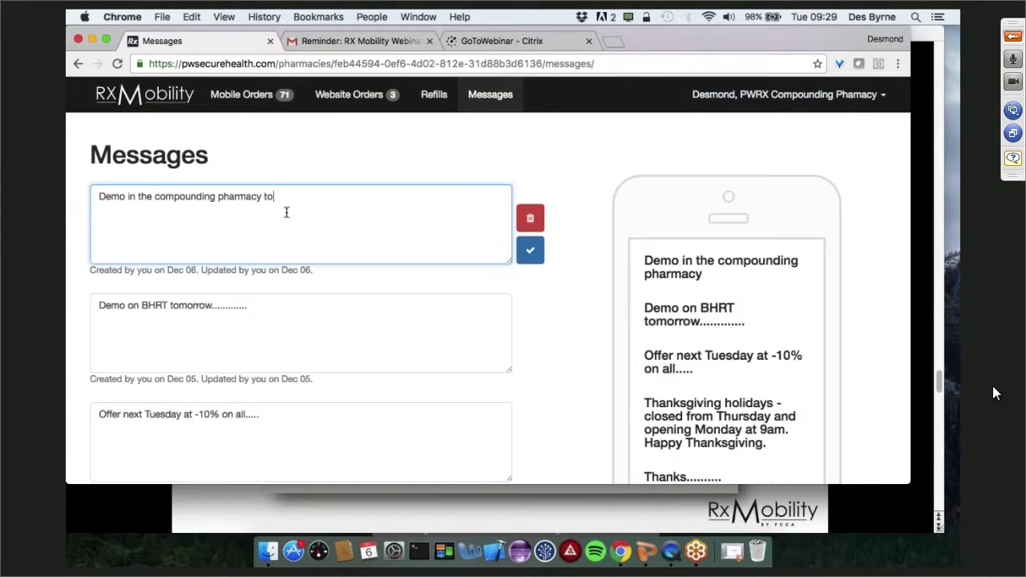
text(morrow at)
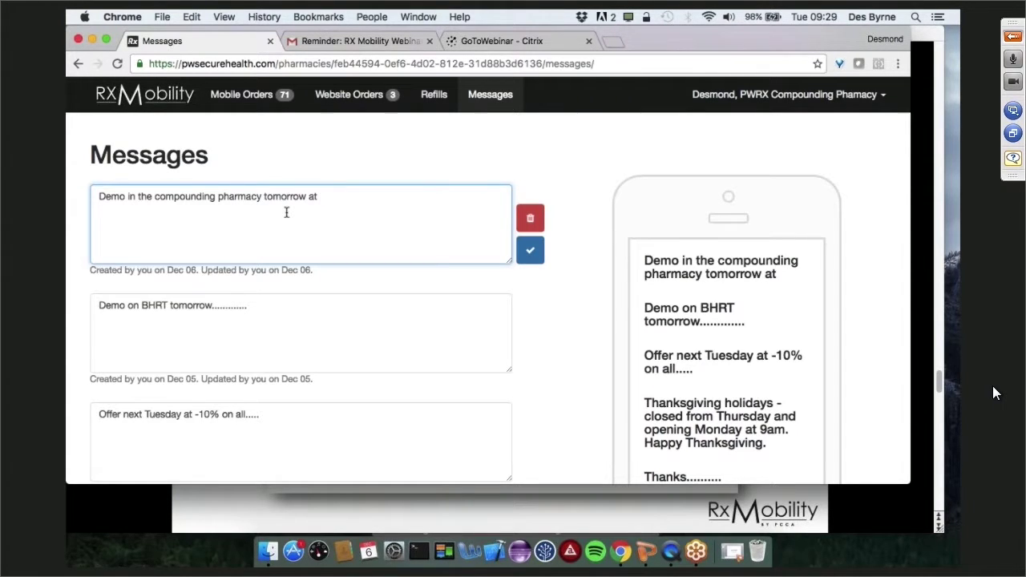
text( 7pm.)
click(530, 251)
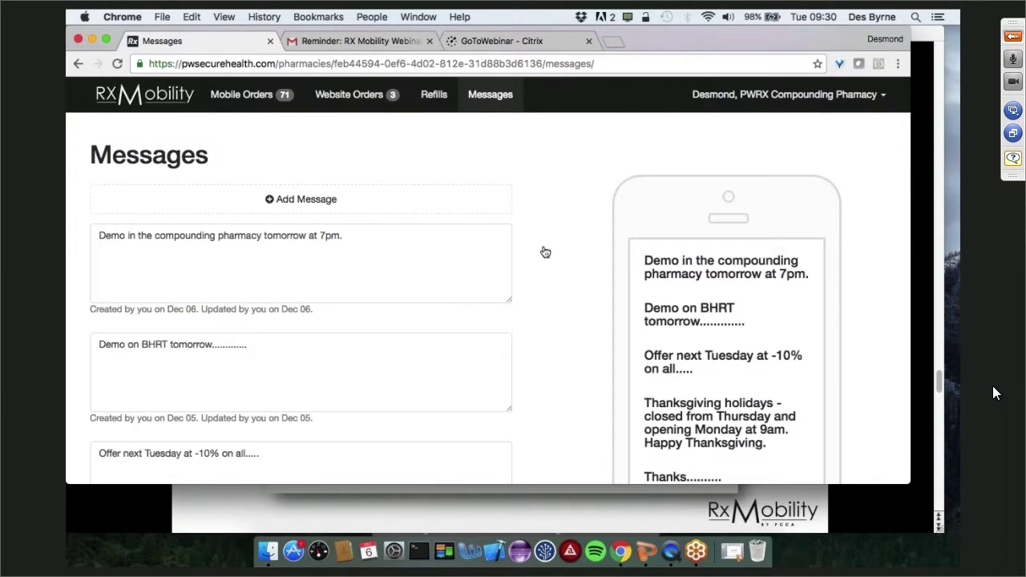
Open the order behind the overdue 17 November 2016 refill reminder and review its order history
click(432, 102)
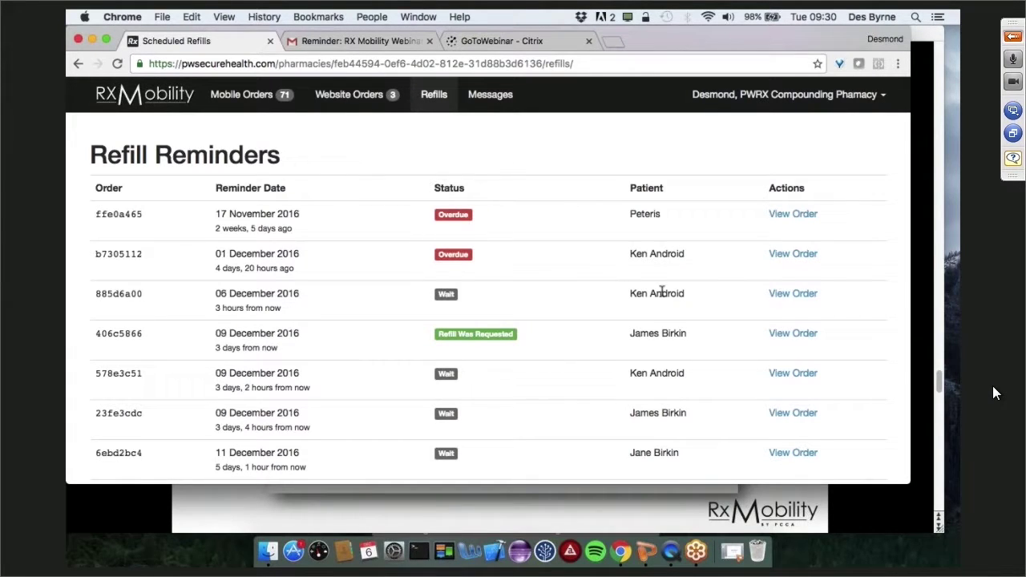
click(782, 219)
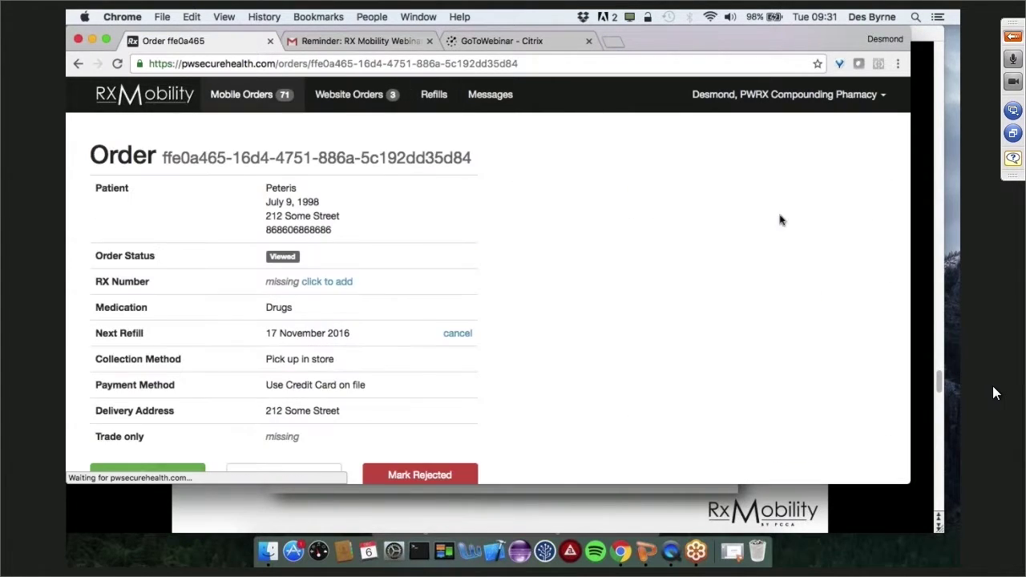
scroll(733, 263, down, 5)
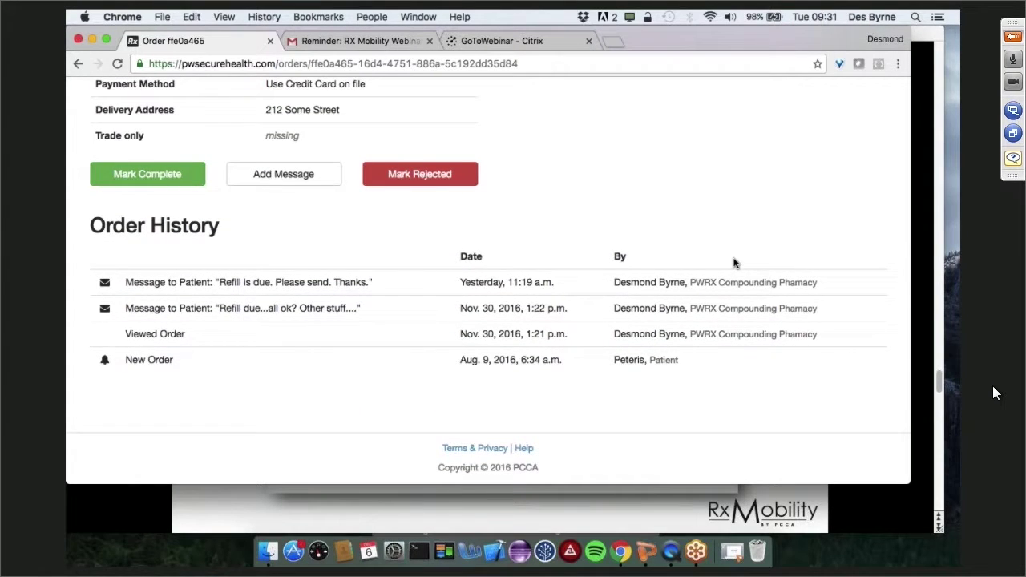
Send the message "Your refill is due. Please submit." from this order directly to the patient
scroll(733, 263, up, 2)
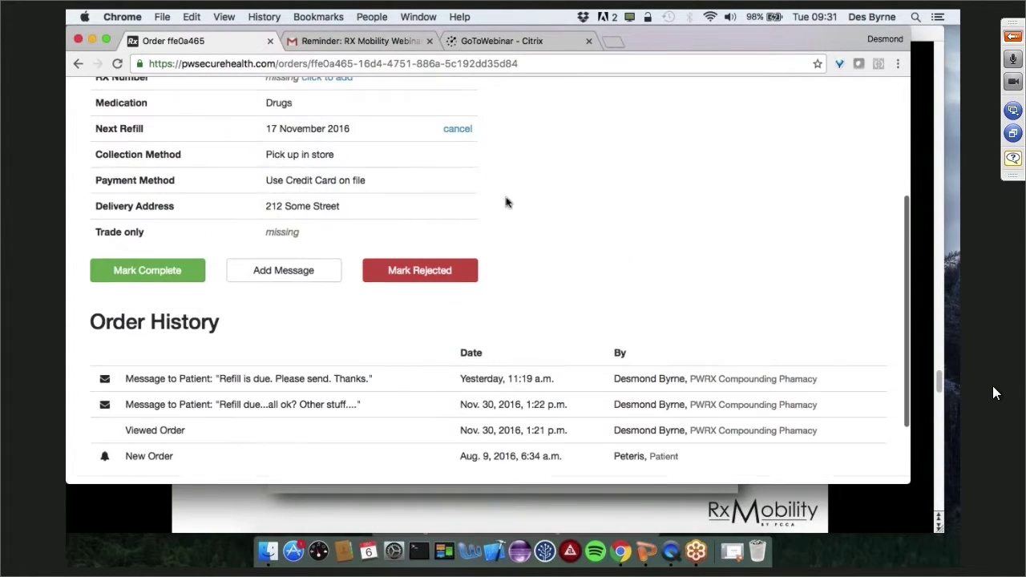
click(288, 255)
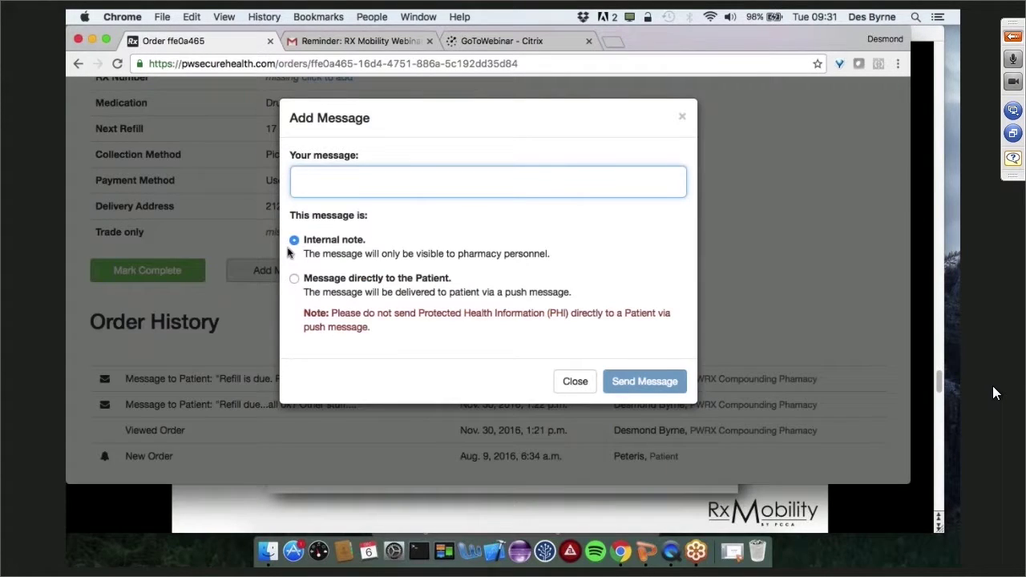
key(Tab)
key(Down)
key(shift+Tab)
text(Your refill is due. )
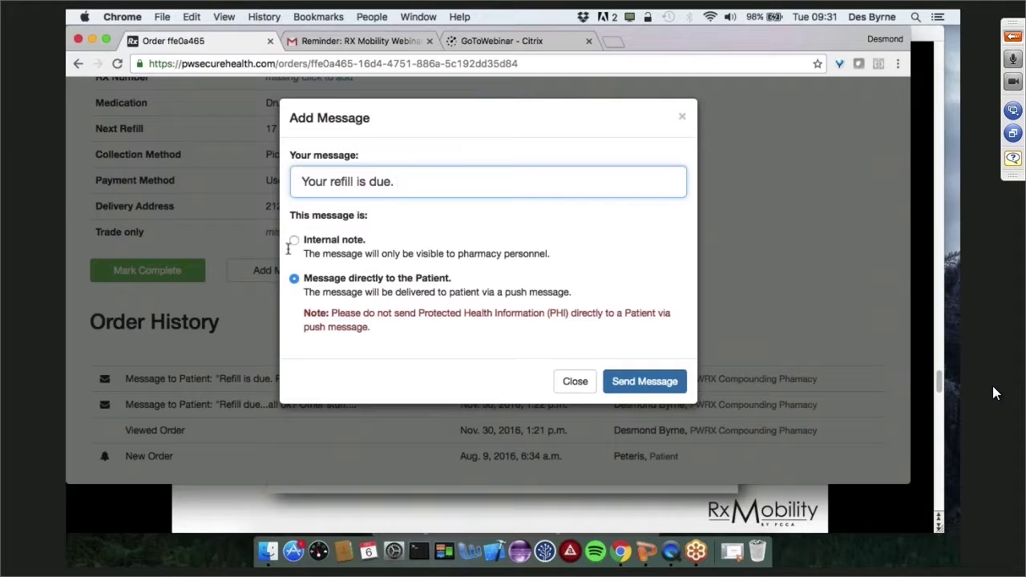
text(Please submit.)
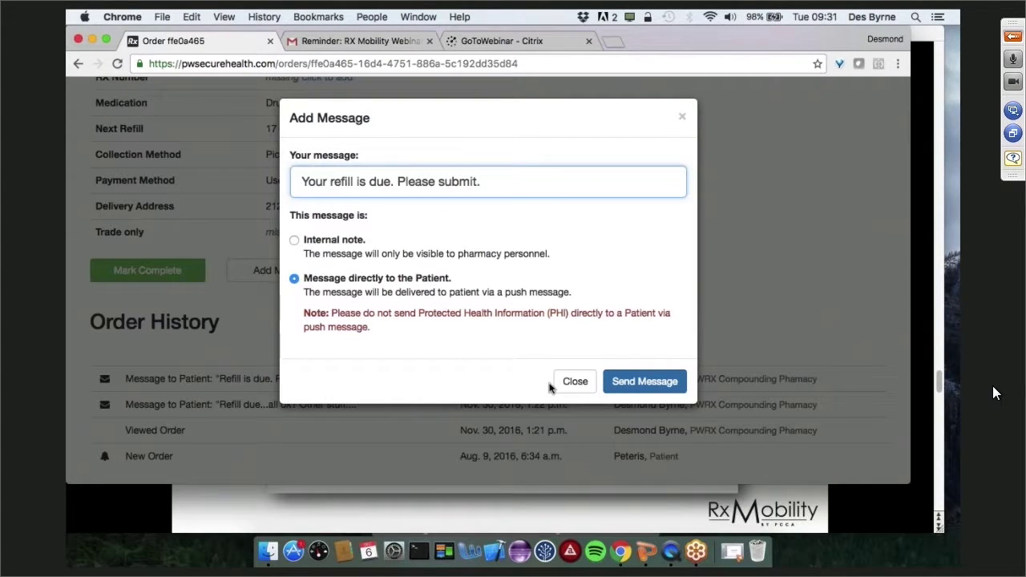
click(626, 383)
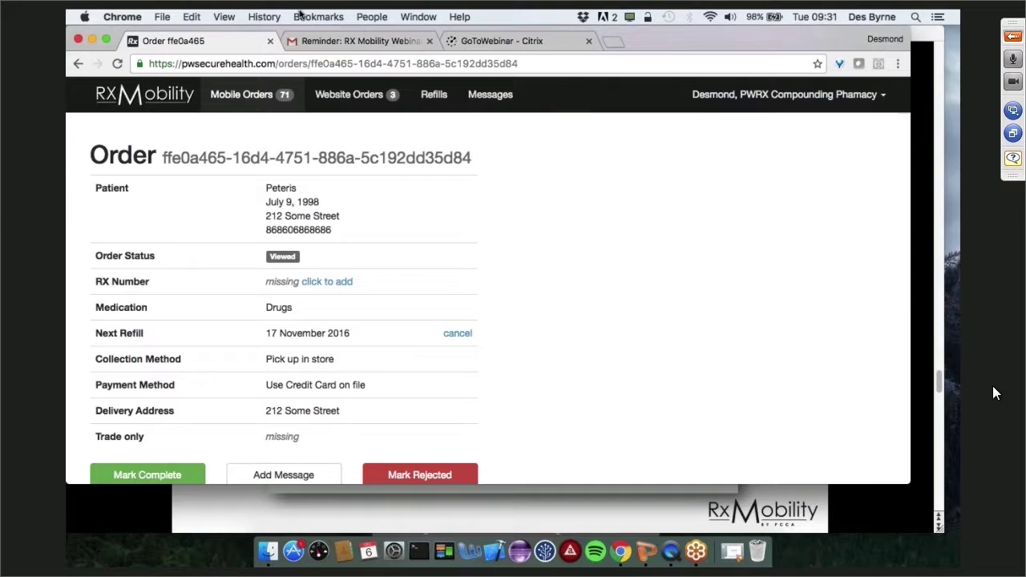
Revisit the refill reminders, and view the web order form's embed code in the website orders' setup instructions
click(425, 96)
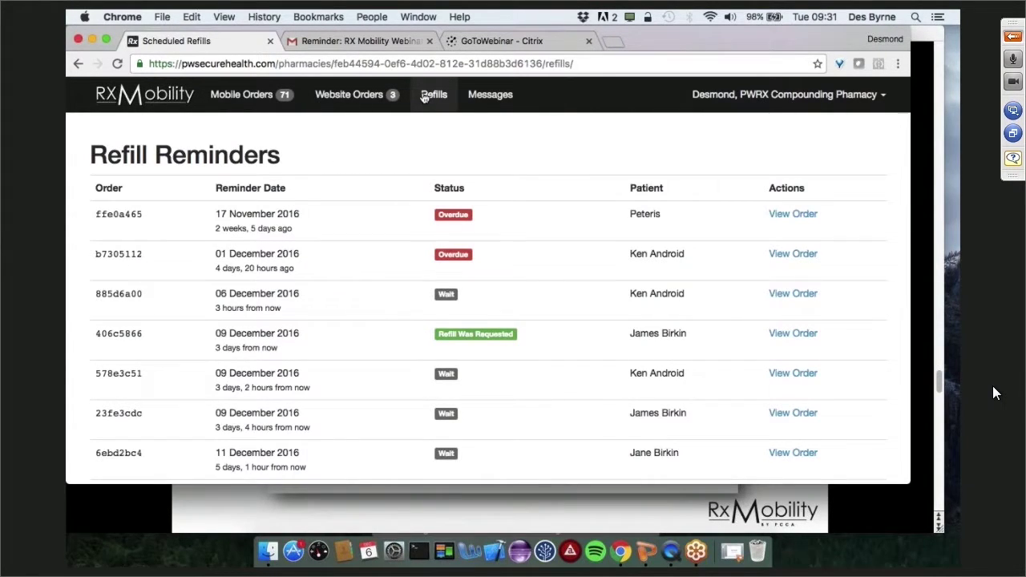
click(349, 95)
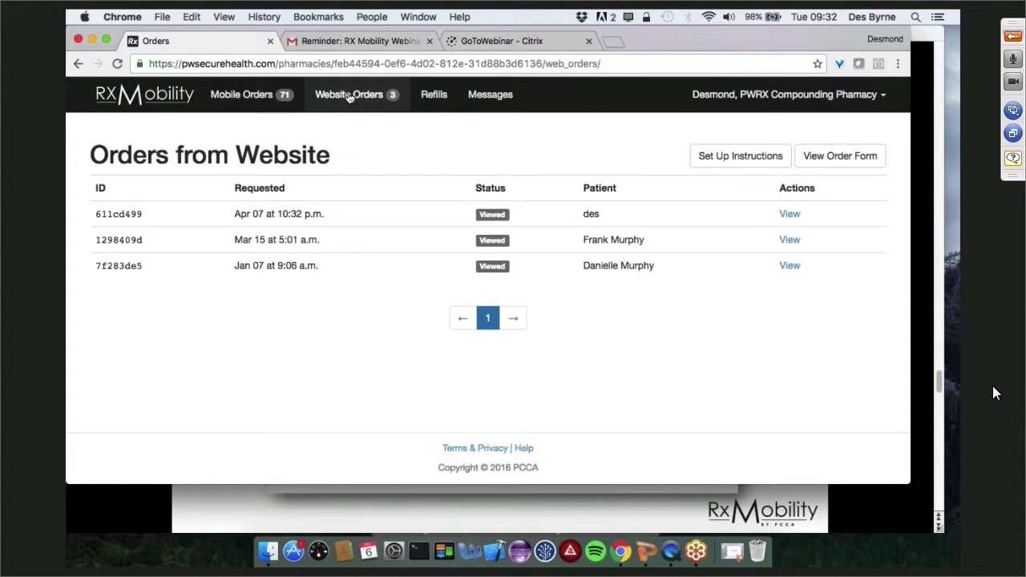
click(740, 155)
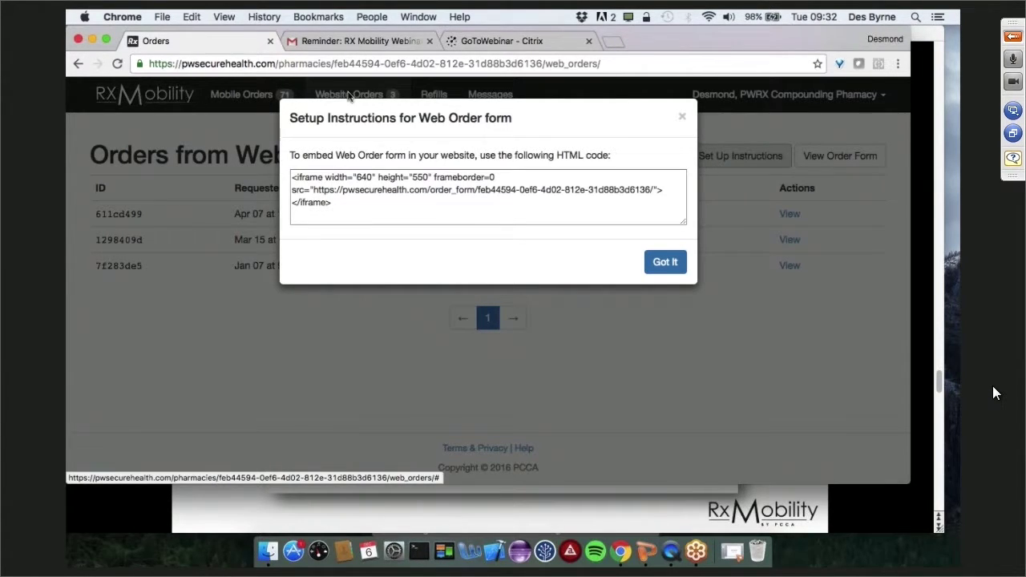
click(354, 211)
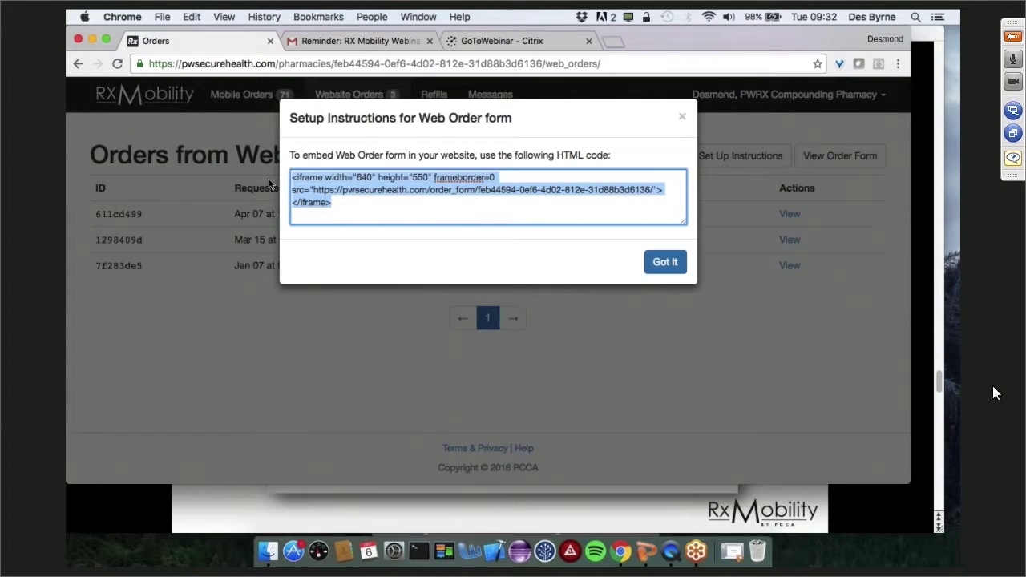
key(Escape)
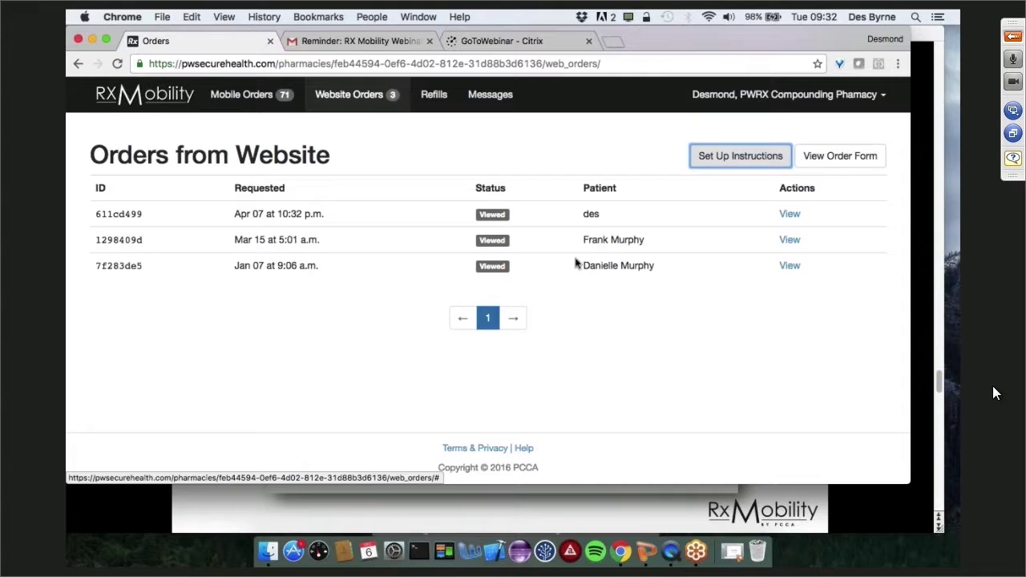
Examine the status, requested time, next refill and Rx number filter options for the mobile app orders
click(246, 97)
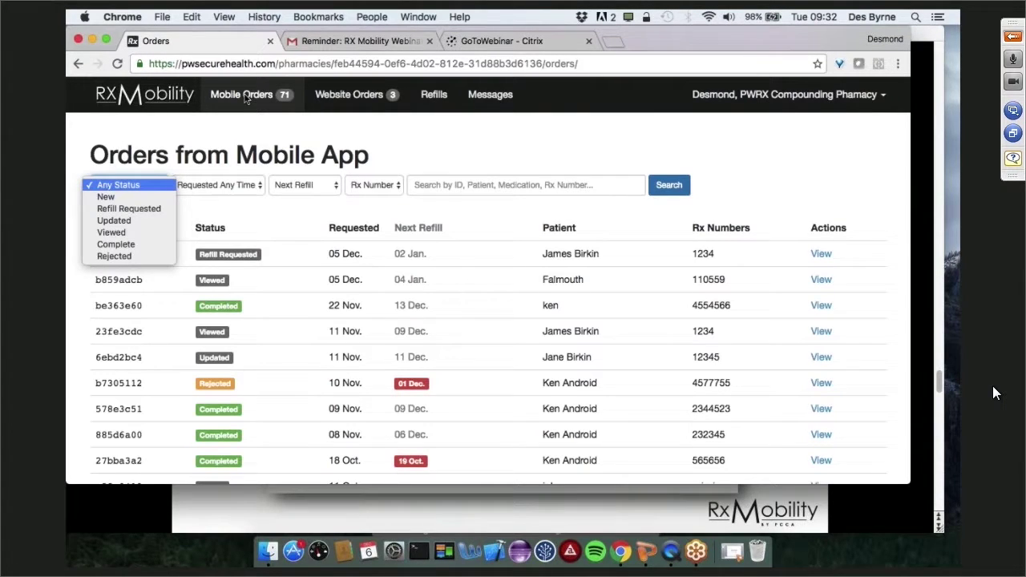
click(251, 186)
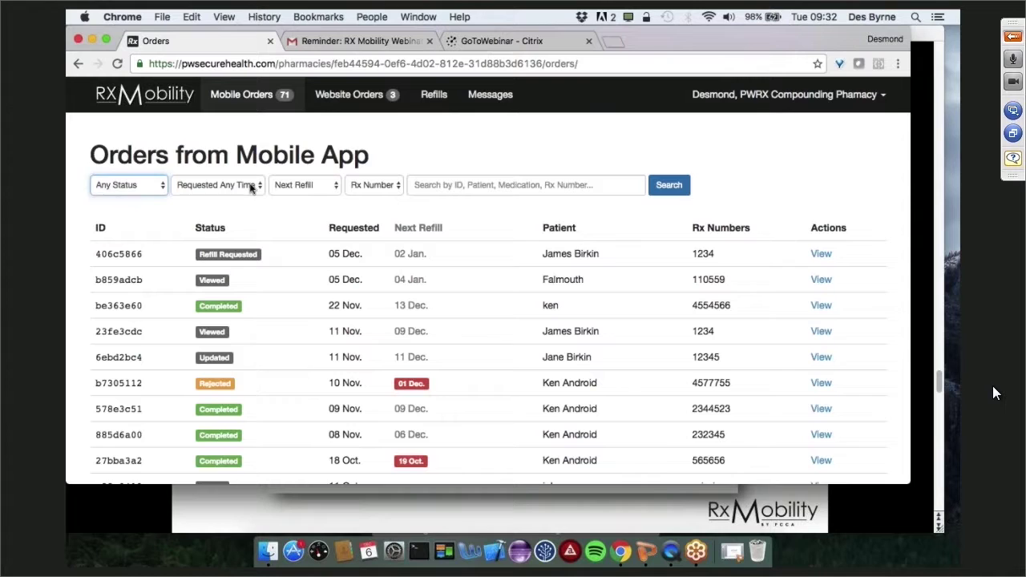
click(251, 186)
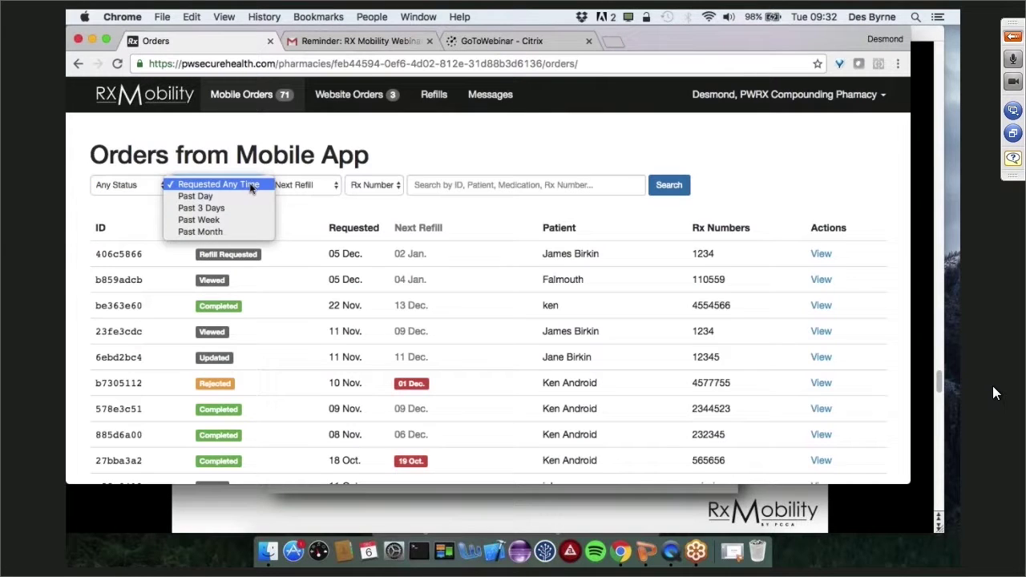
click(340, 188)
click(333, 188)
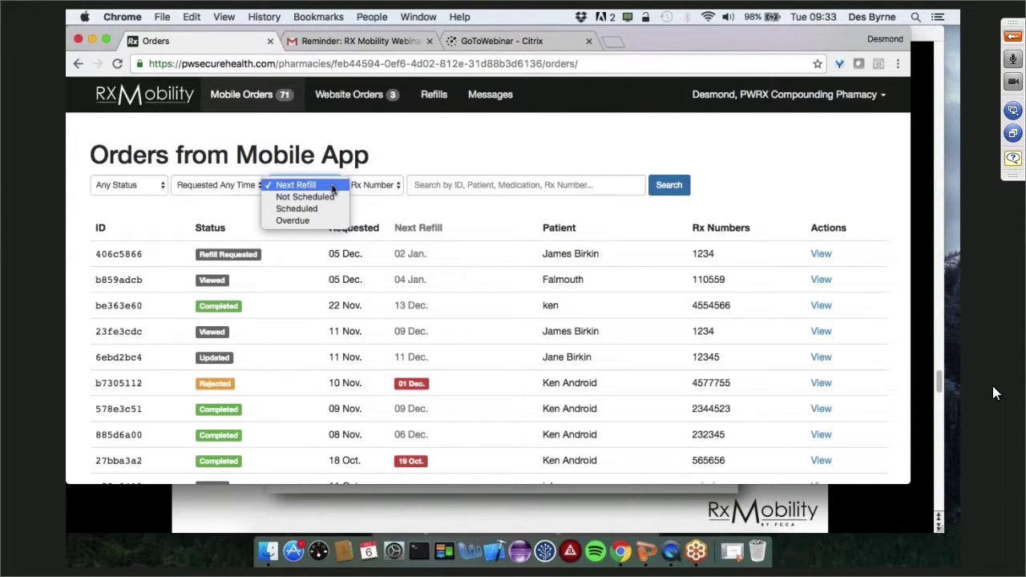
click(386, 194)
click(385, 193)
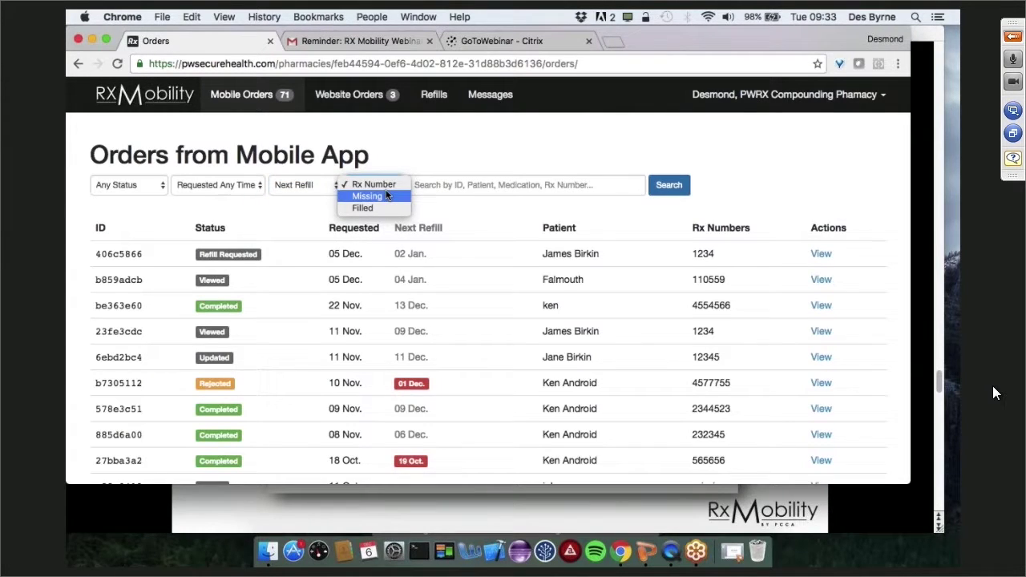
Search the mobile app orders by the patient's first name, leaving the status, requested time, refill and Rx number filters unset
click(523, 186)
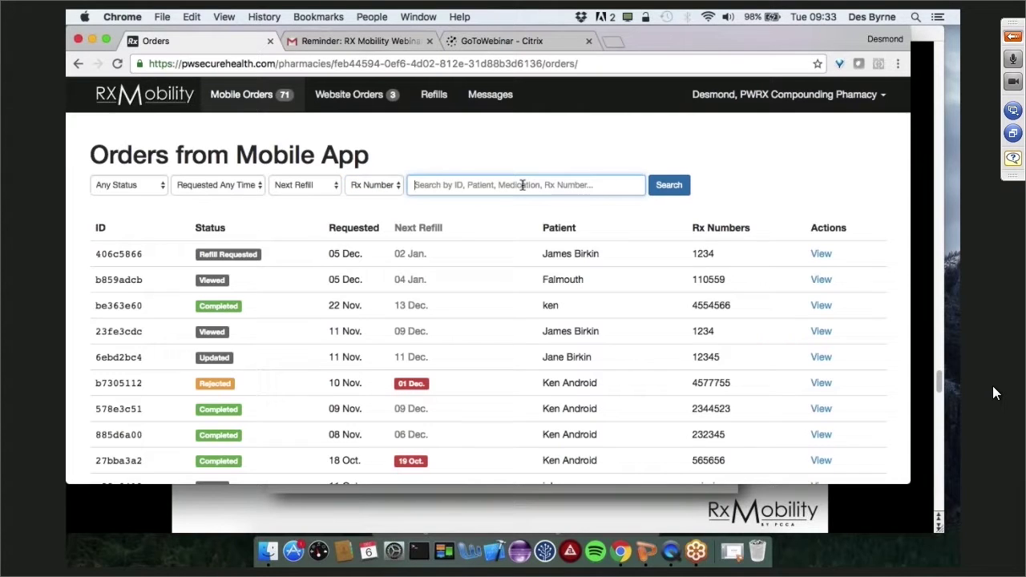
click(522, 185)
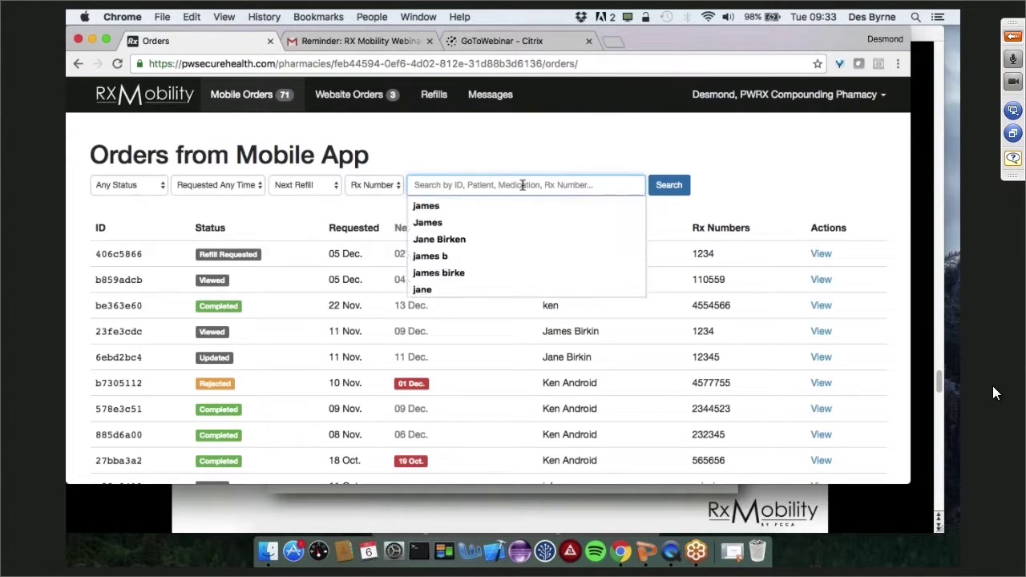
text(Jmaes)
key(BackSpace)
key(BackSpace)
key(BackSpace)
key(BackSpace)
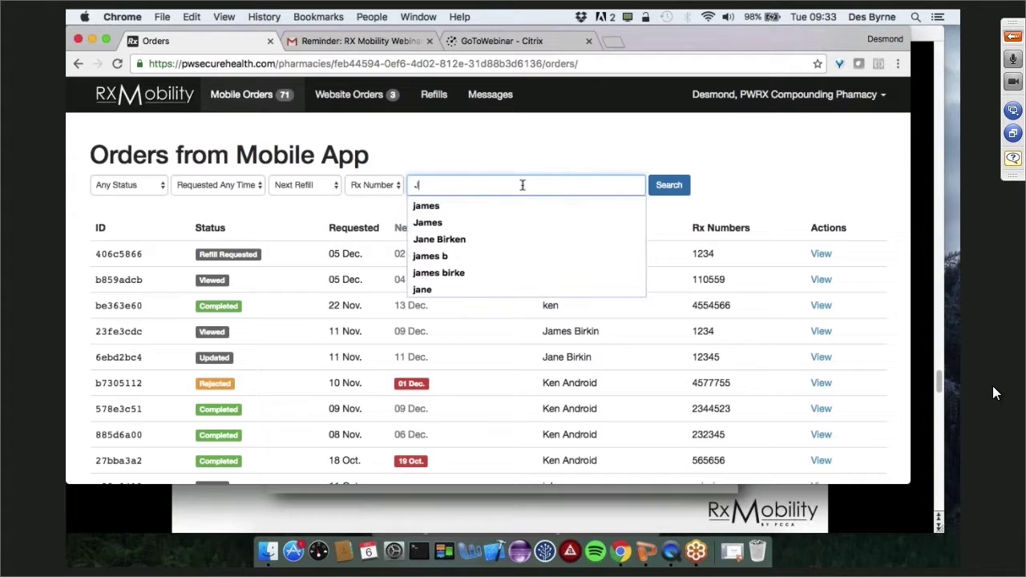
text(ames)
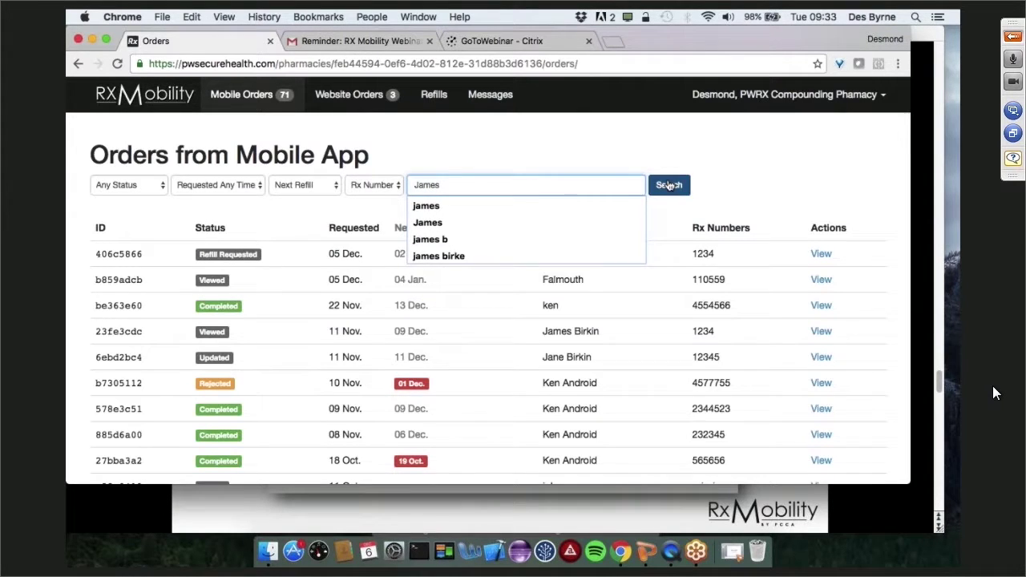
click(669, 185)
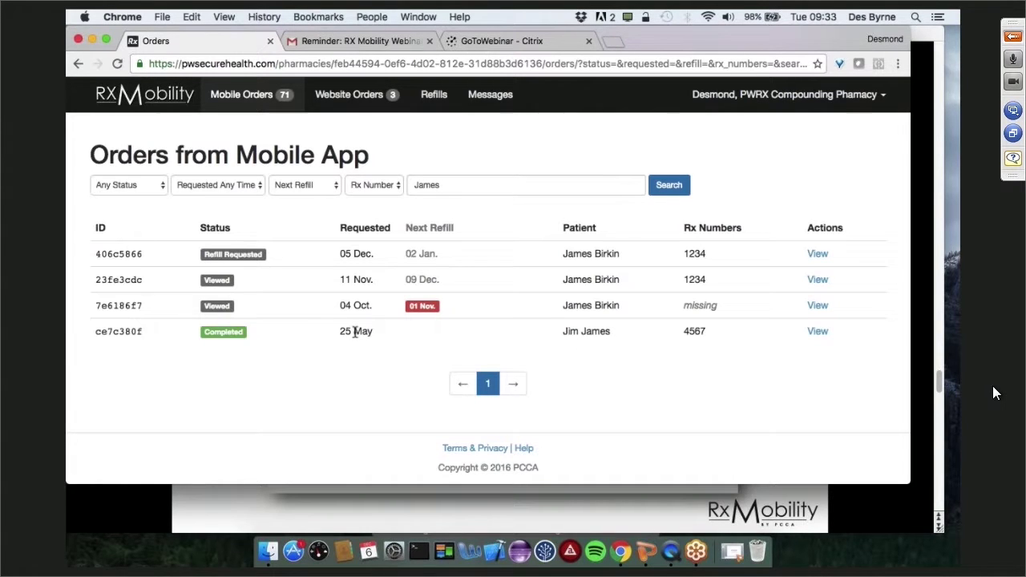
Open the matching order with the Refill Requested status and review its details, prescription image and order history
click(819, 255)
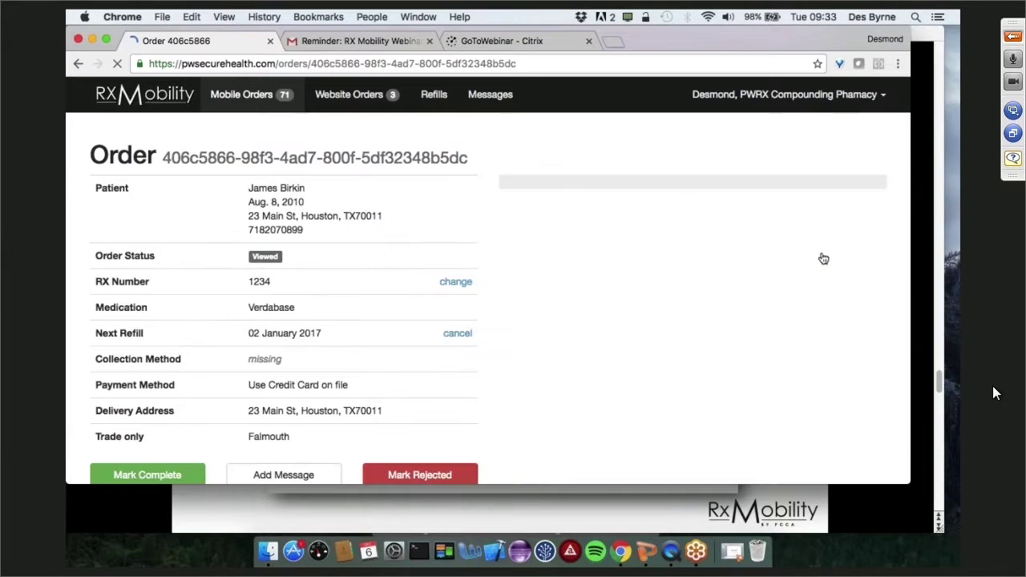
scroll(822, 257, down, 1)
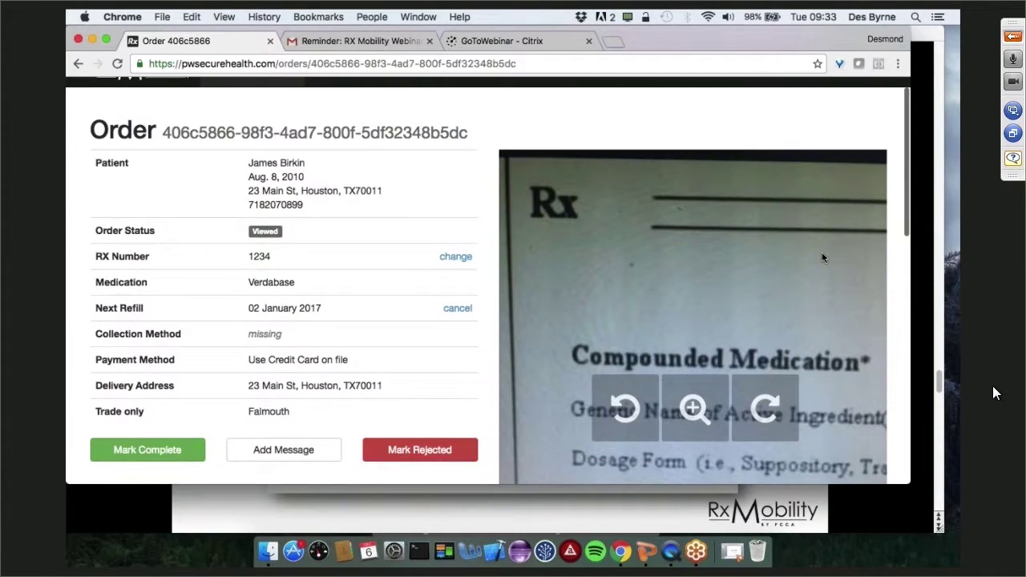
scroll(822, 257, up, 1)
scroll(822, 257, down, 5)
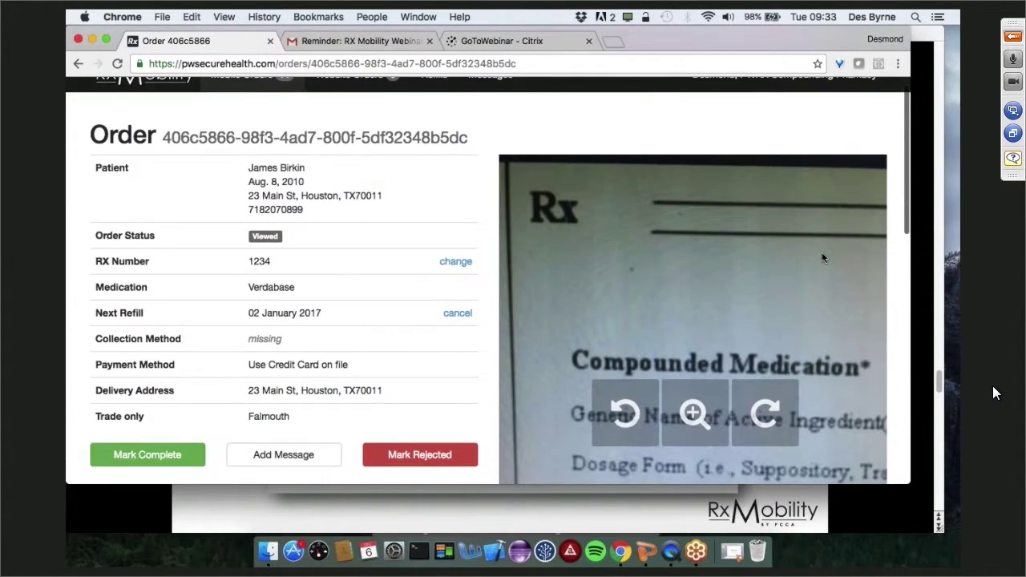
scroll(822, 257, down, 1)
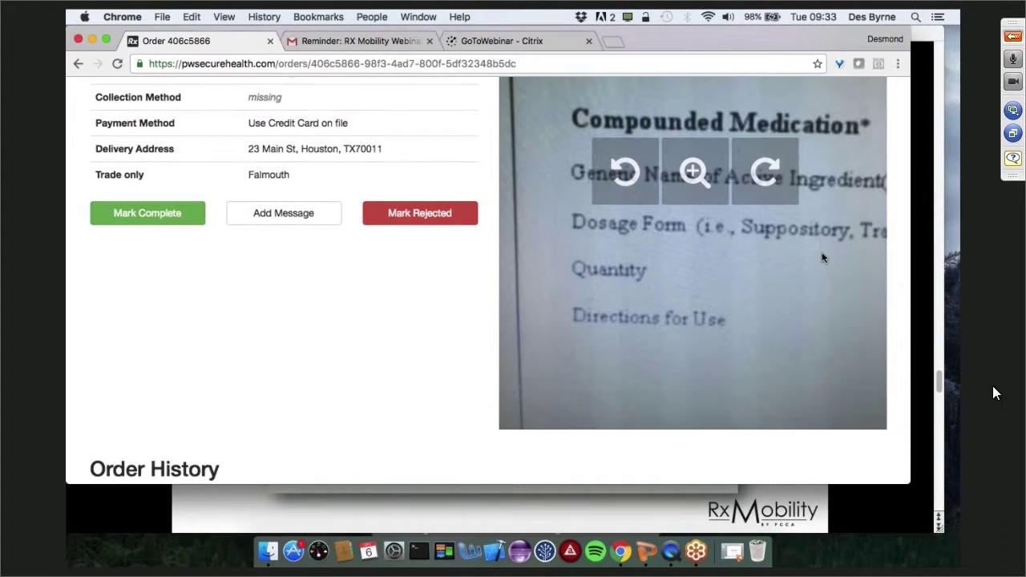
scroll(822, 257, down, 5)
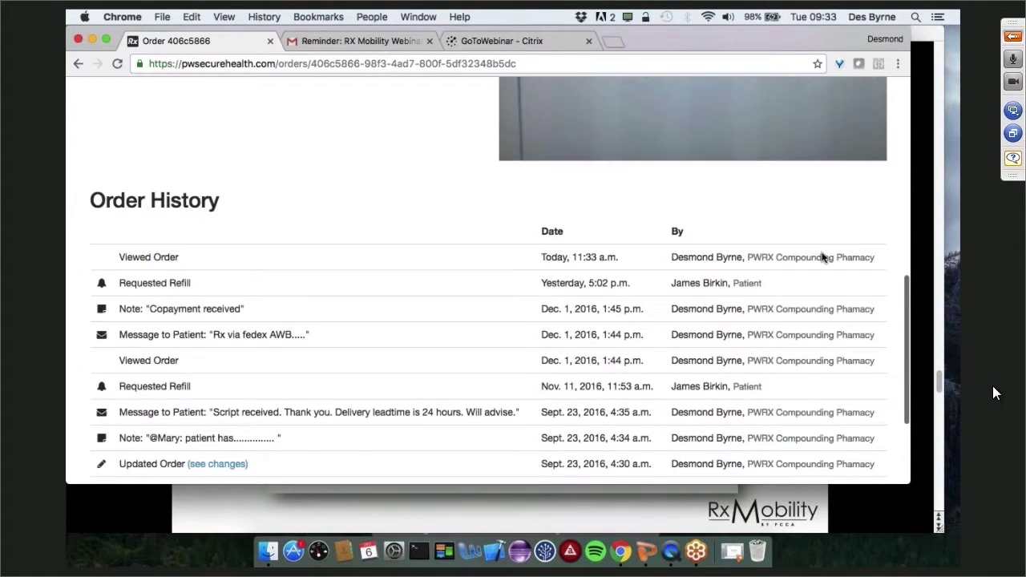
Add the internal note "Phoned patient and he said......." to this order
scroll(822, 258, up, 4)
scroll(822, 258, up, 3)
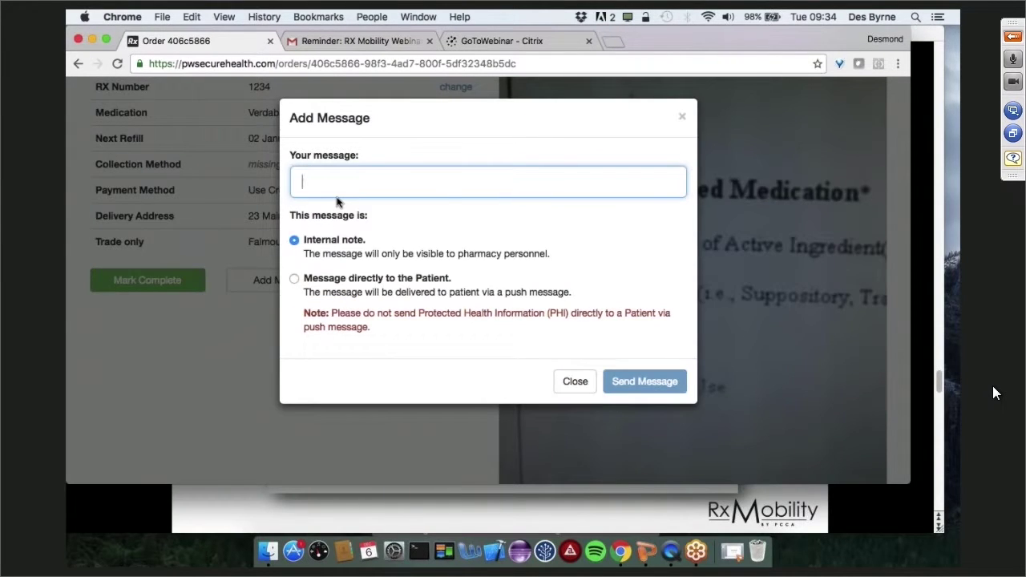
text(Phoned pa)
text(tie)
key(BackSpace)
text(ient and he said.......)
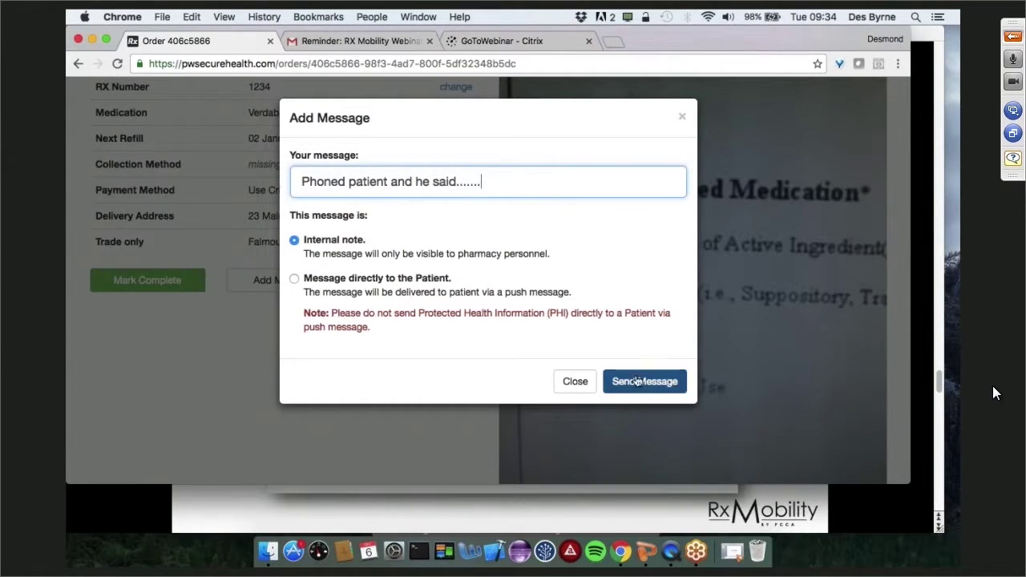
click(637, 383)
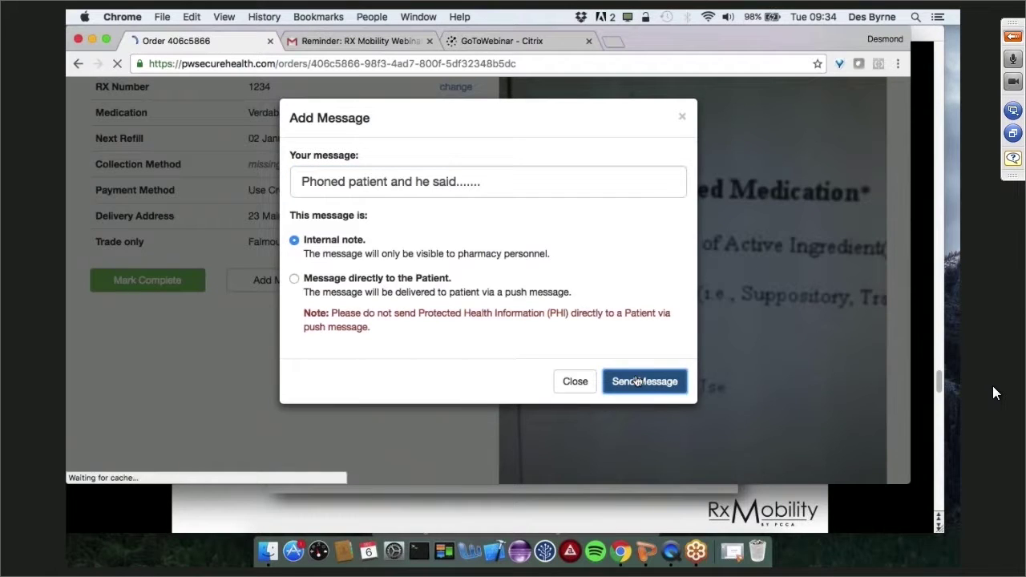
Send the message "Shipping details are USPS number" from this order directly to the patient
scroll(637, 381, down, 3)
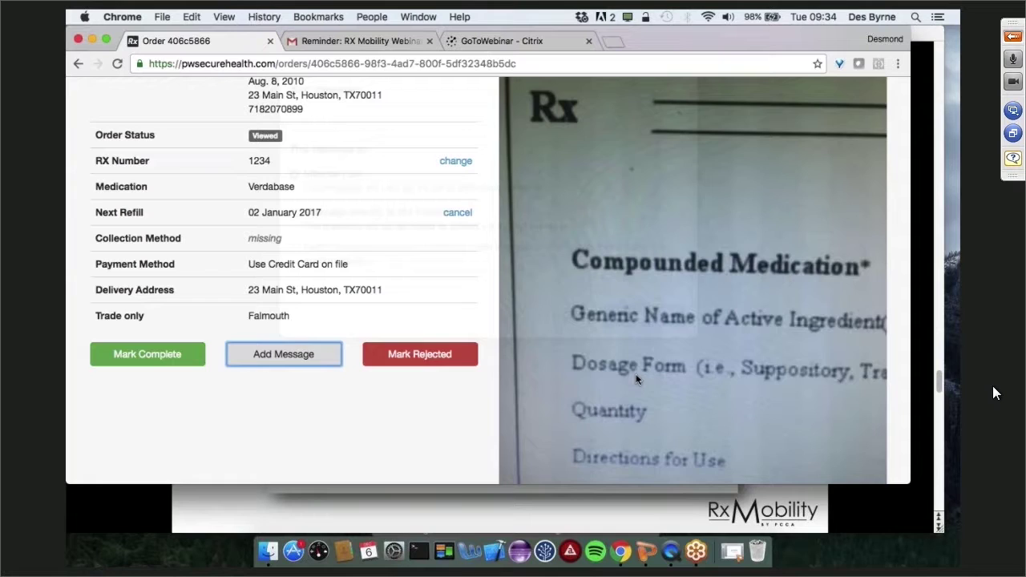
key(Return)
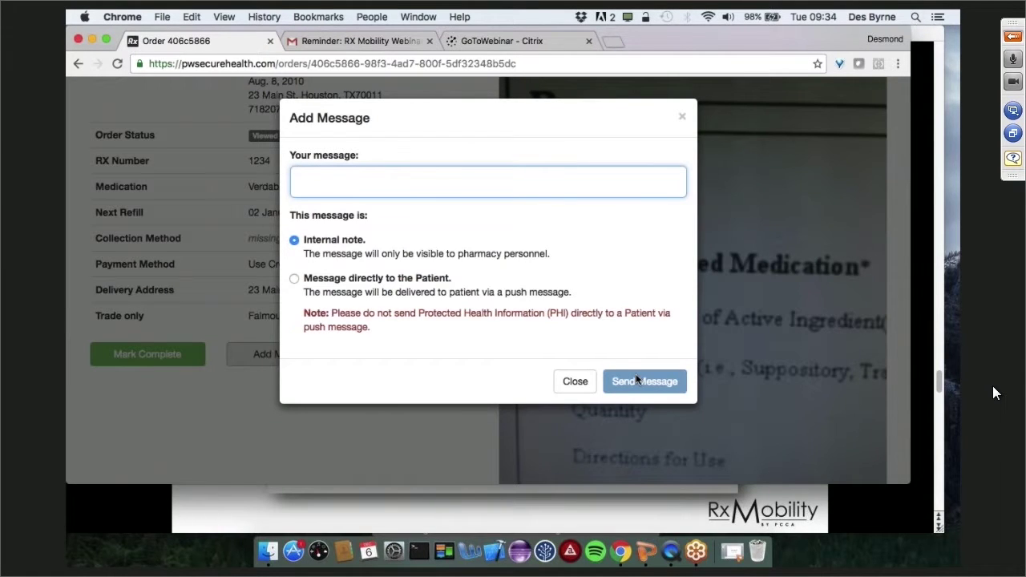
text(Shi)
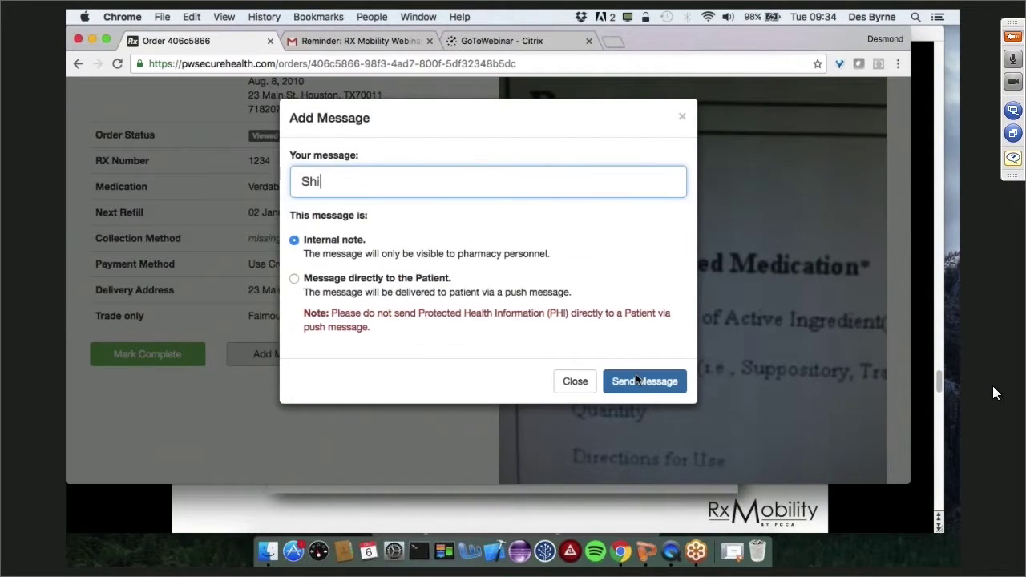
text(pping details are USPS )
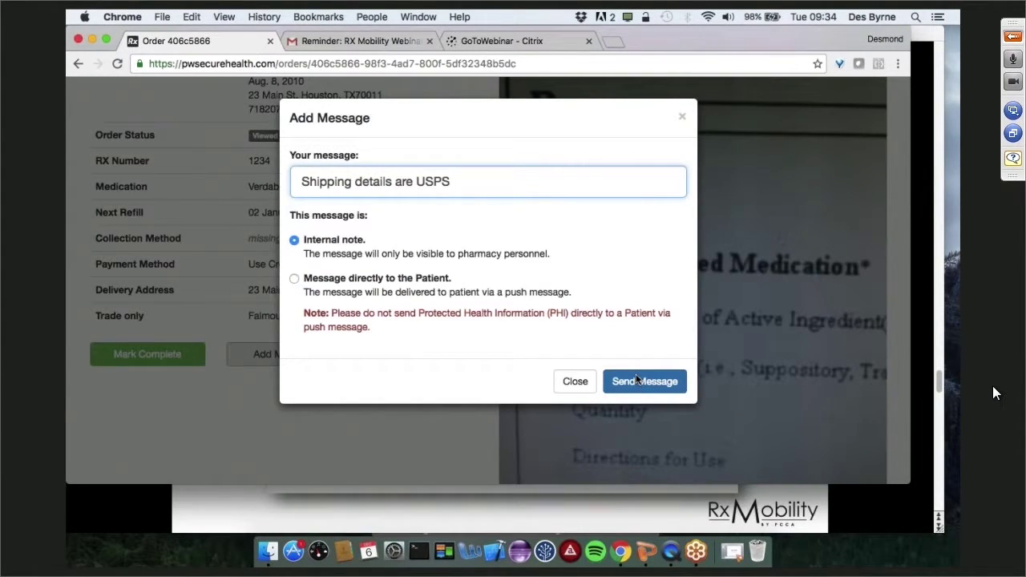
text(number)
click(334, 297)
key(Tab)
key(Tab)
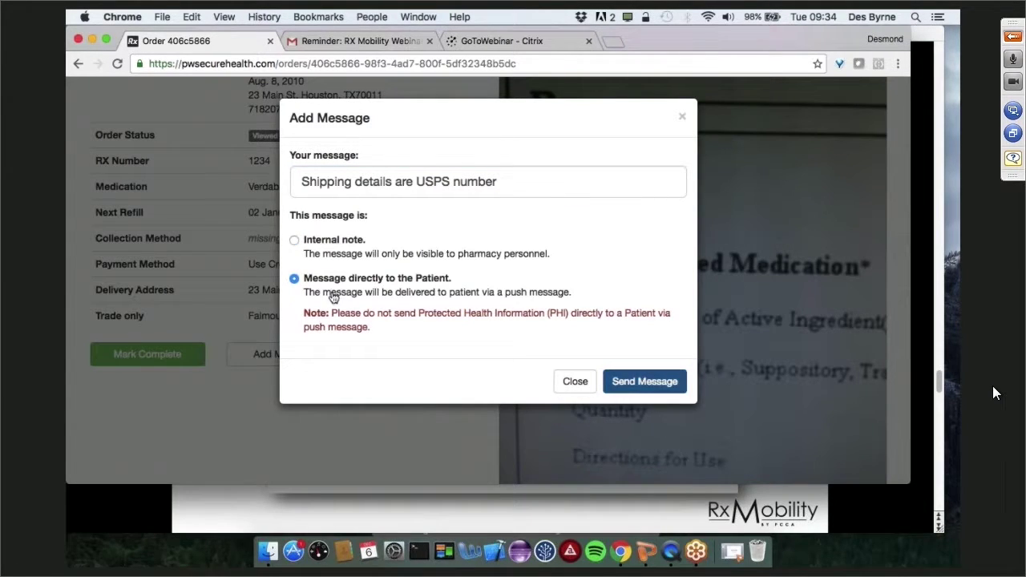
key(Return)
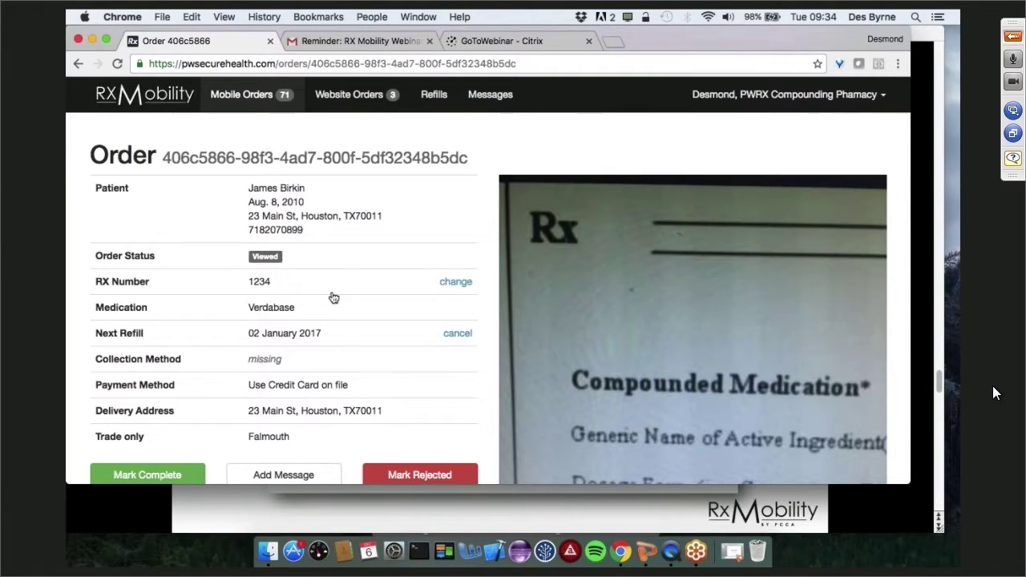
Review the order history and inspect what was changed in its Updated Order entry of Sept. 23, 2016
scroll(333, 297, down, 1)
scroll(333, 298, down, 5)
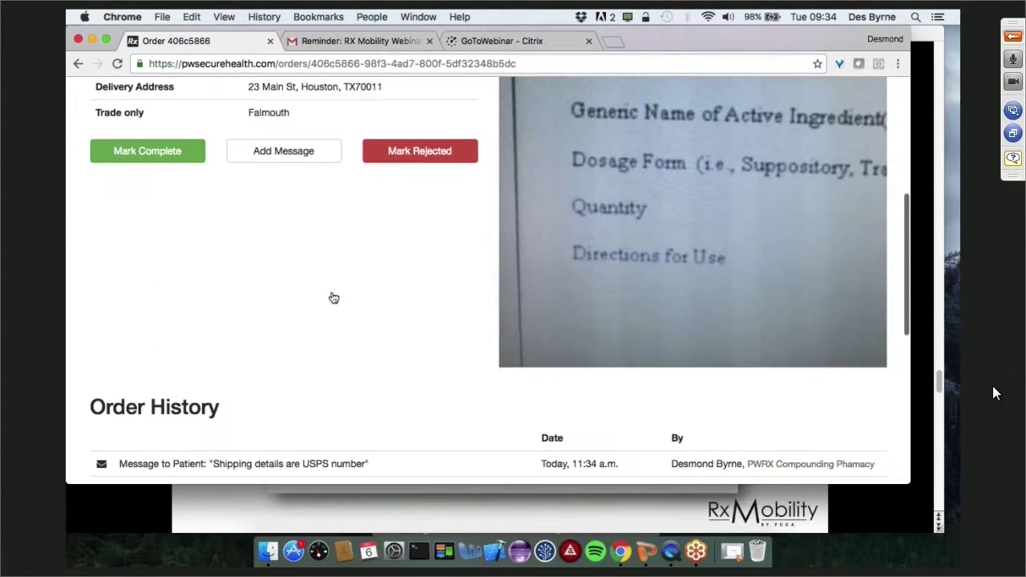
scroll(333, 297, down, 5)
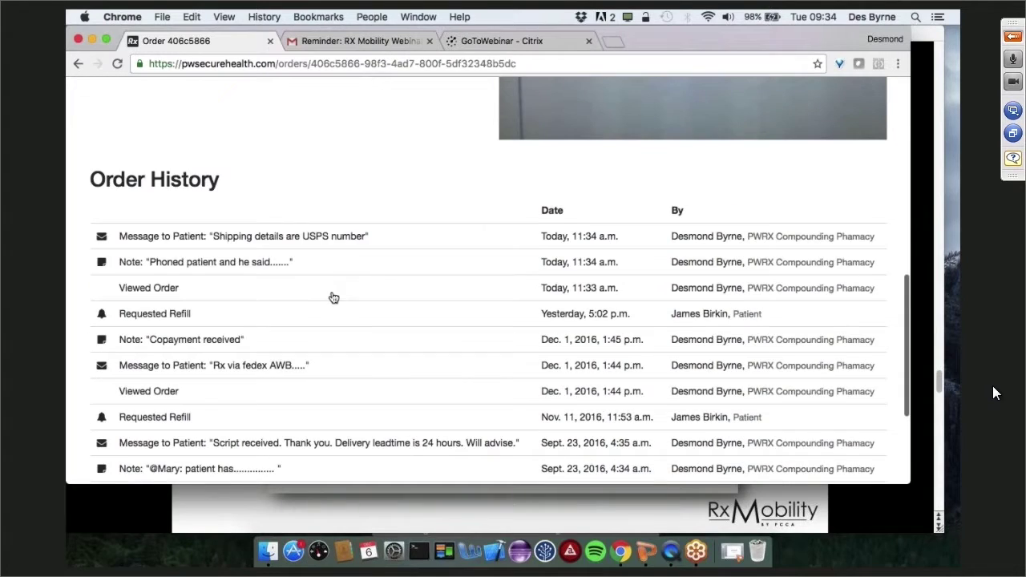
scroll(334, 298, down, 3)
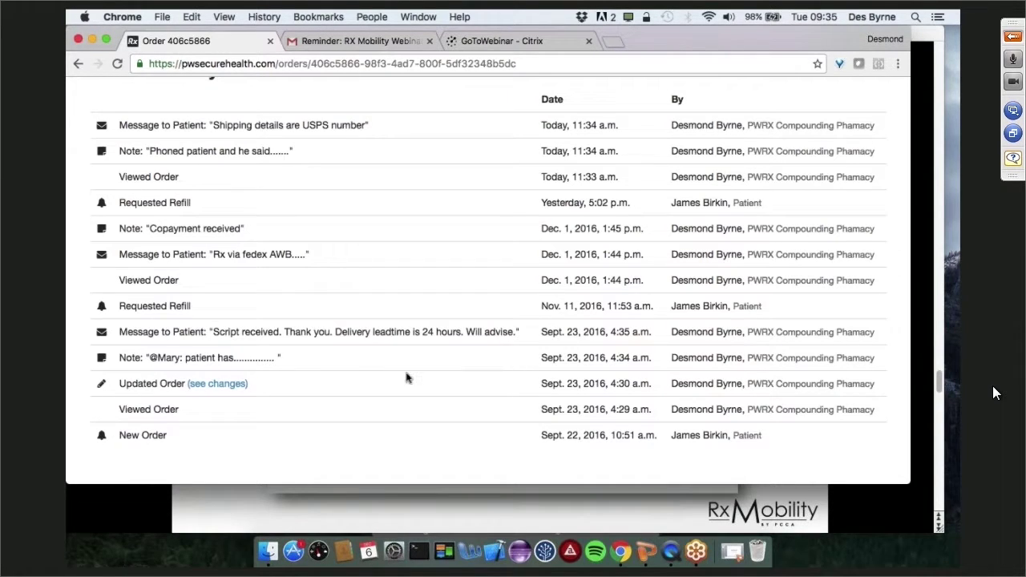
click(218, 385)
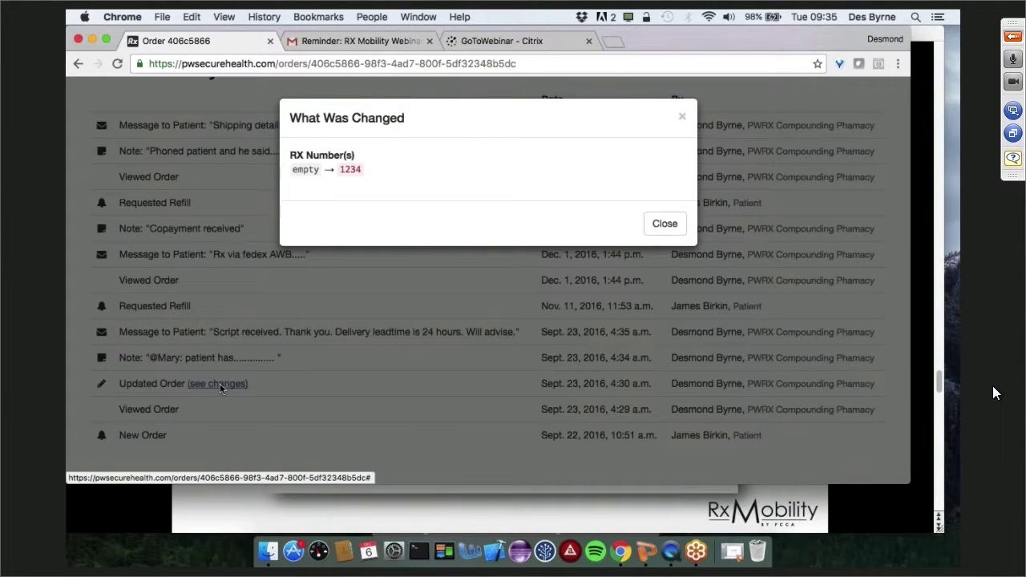
click(680, 240)
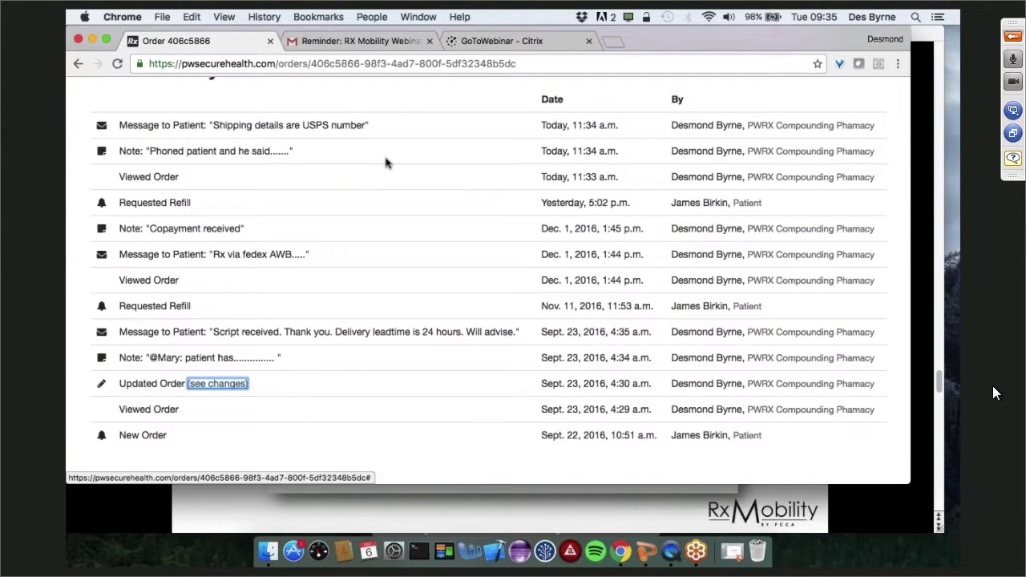
Return to the mobile orders list, and switch to the PowerPoint slide show to present the "Personalized Training & Marketing Materials" slide
scroll(350, 146, up, 10)
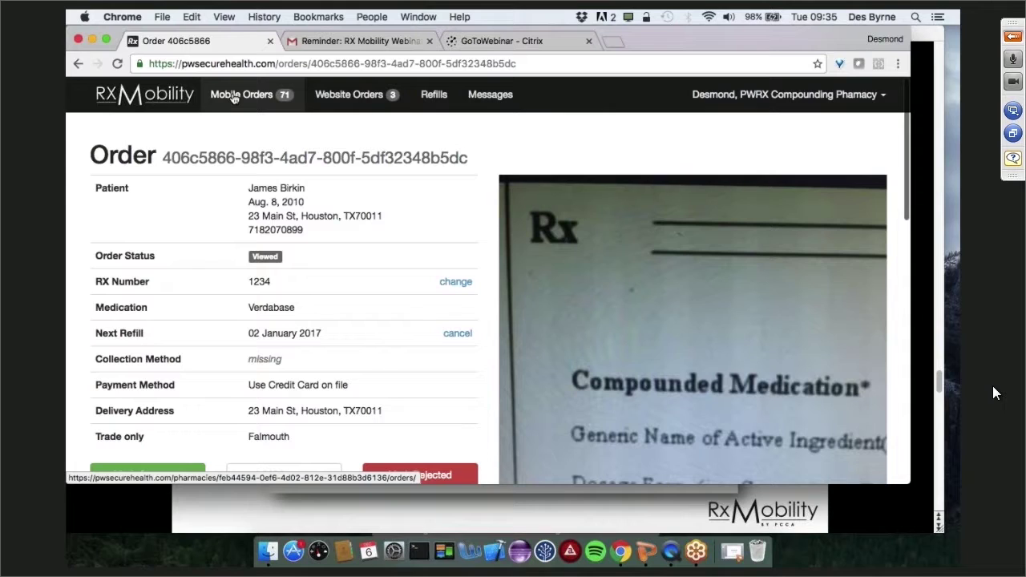
click(234, 95)
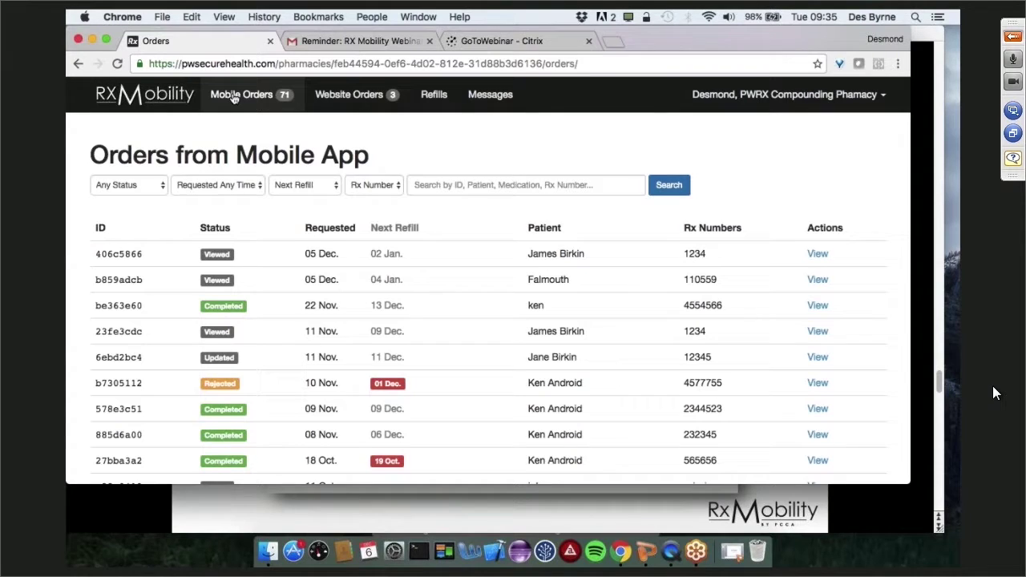
click(651, 553)
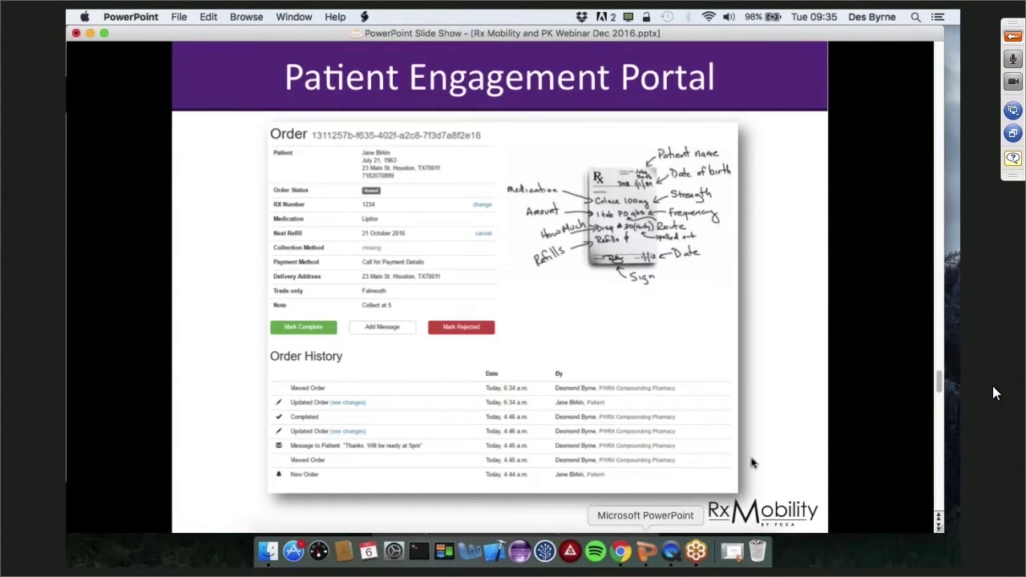
key(Right)
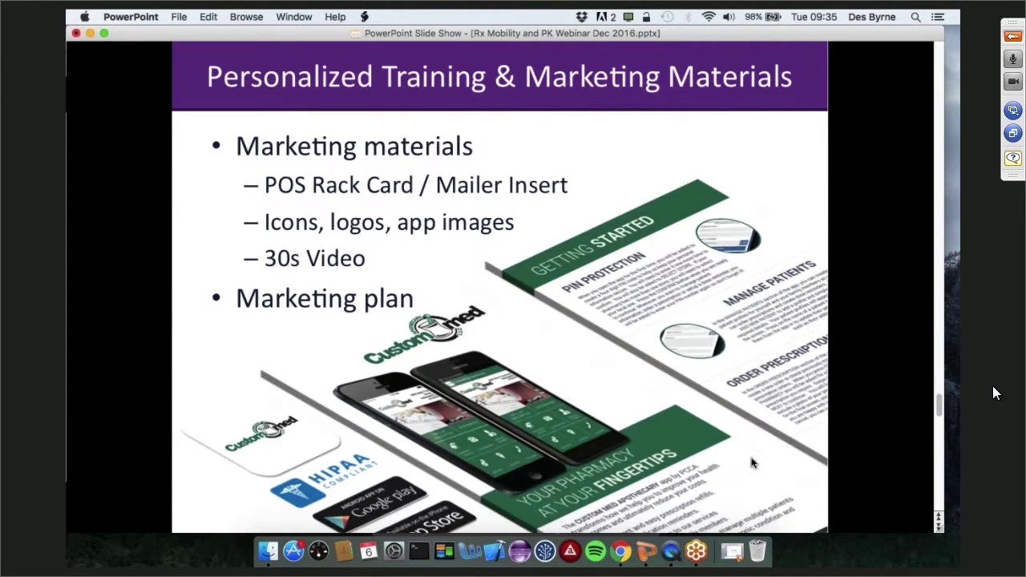
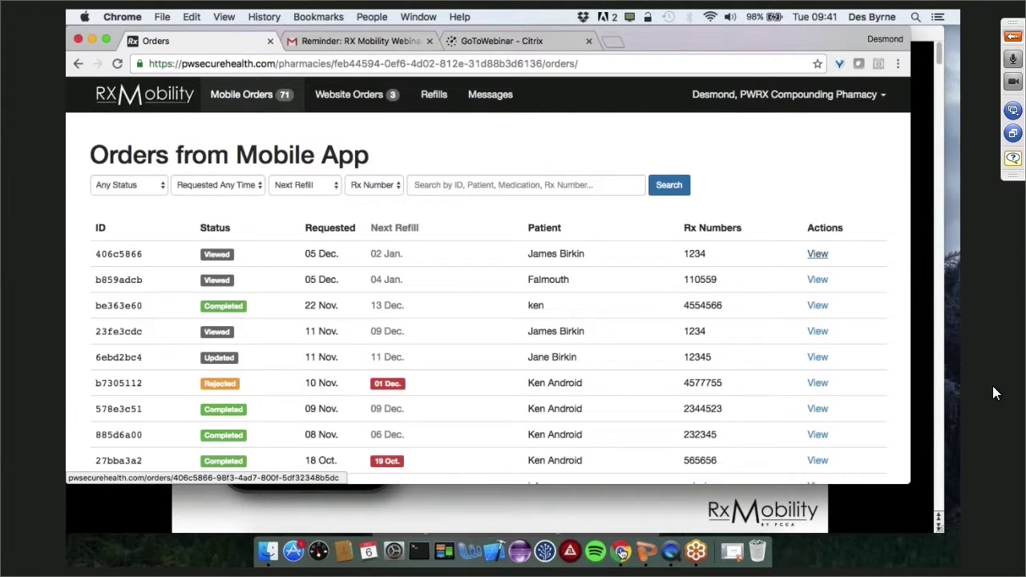
Open the first order in the mobile orders list and review its full order history and details
click(817, 254)
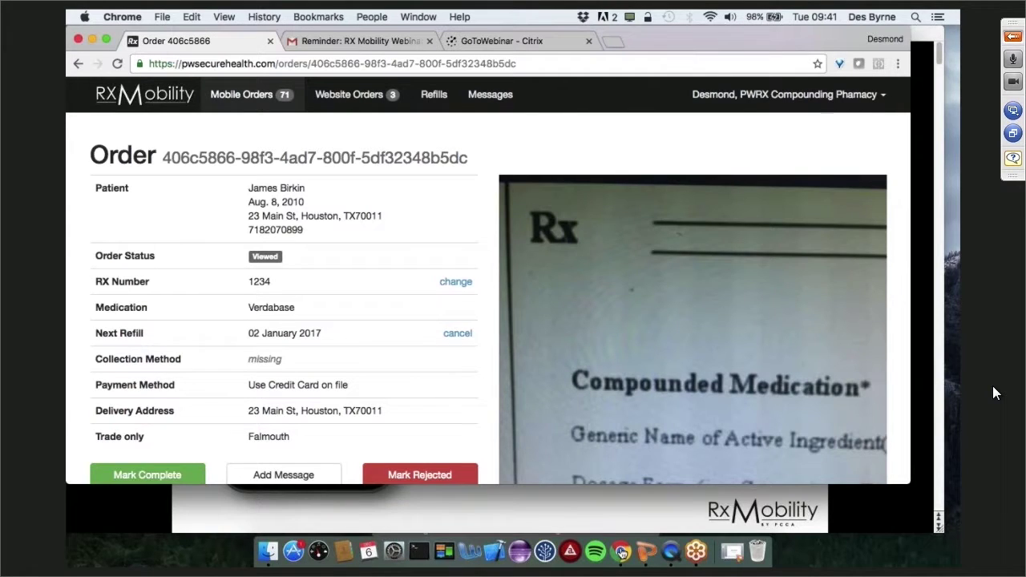
scroll(994, 393, down, 3)
scroll(994, 393, down, 10)
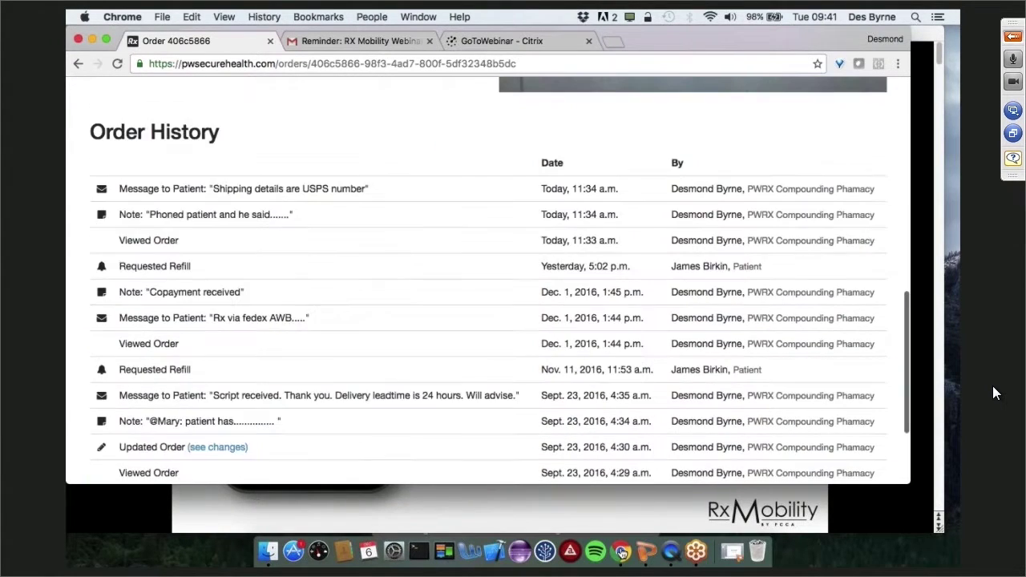
scroll(994, 393, down, 2)
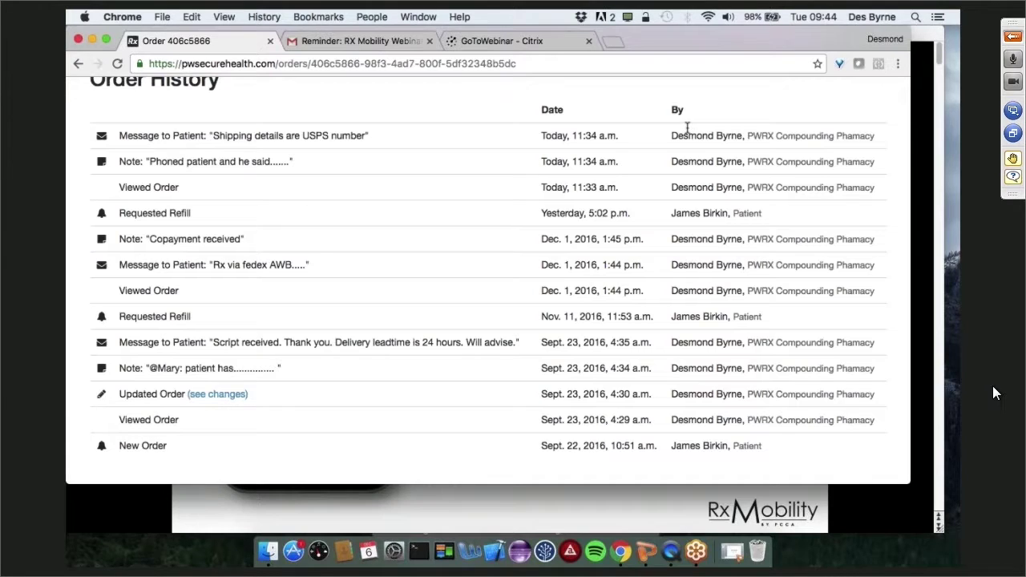
scroll(687, 129, up, 10)
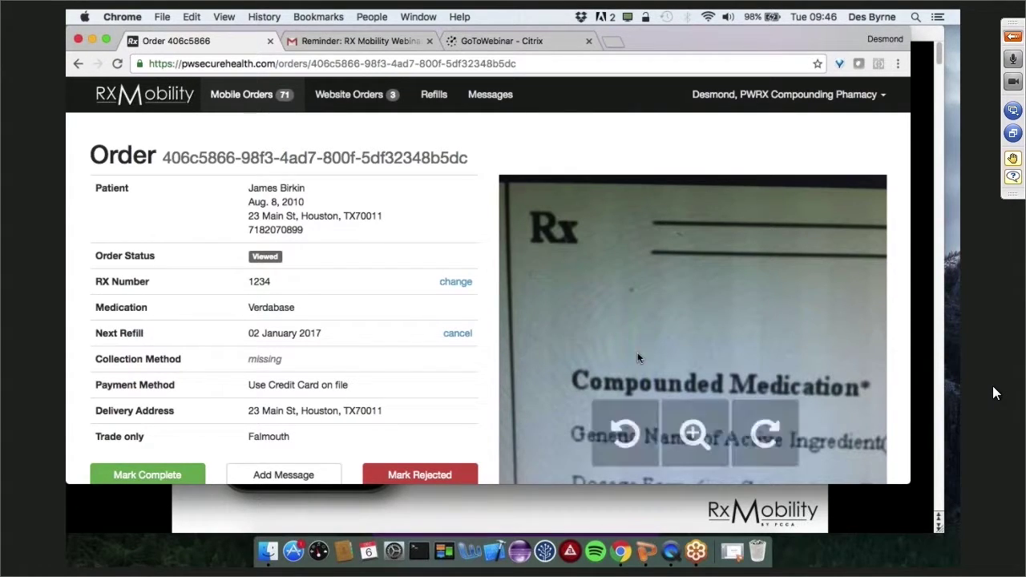
Switch to QuickTime Player to view the Previous Orders screen of the mirrored patient app
click(695, 555)
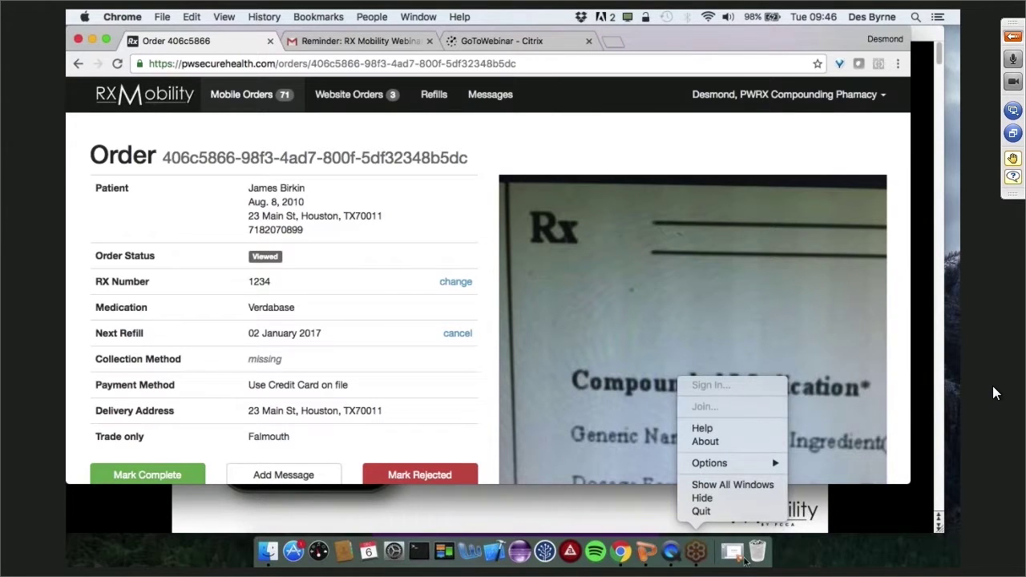
click(666, 556)
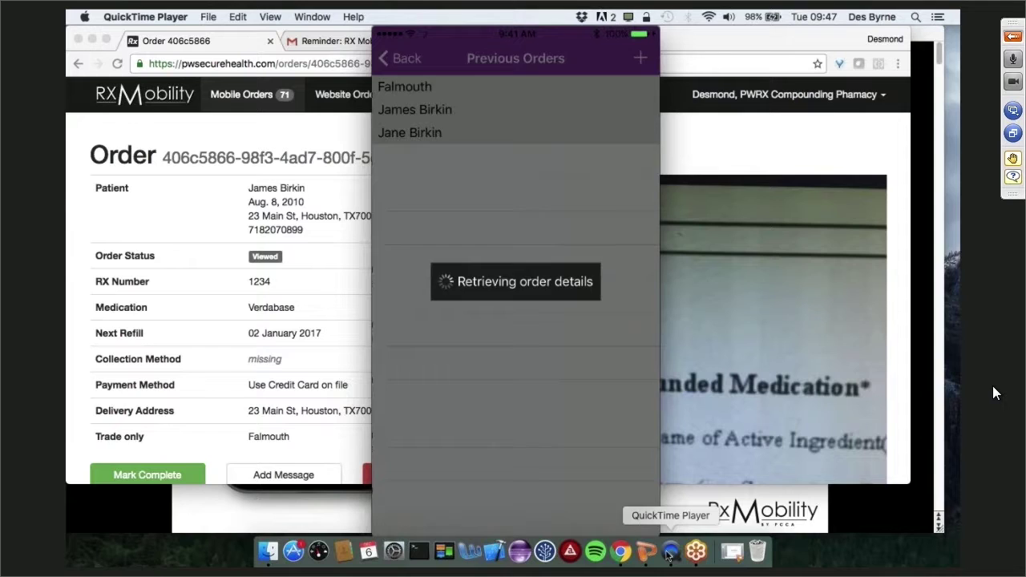
click(668, 553)
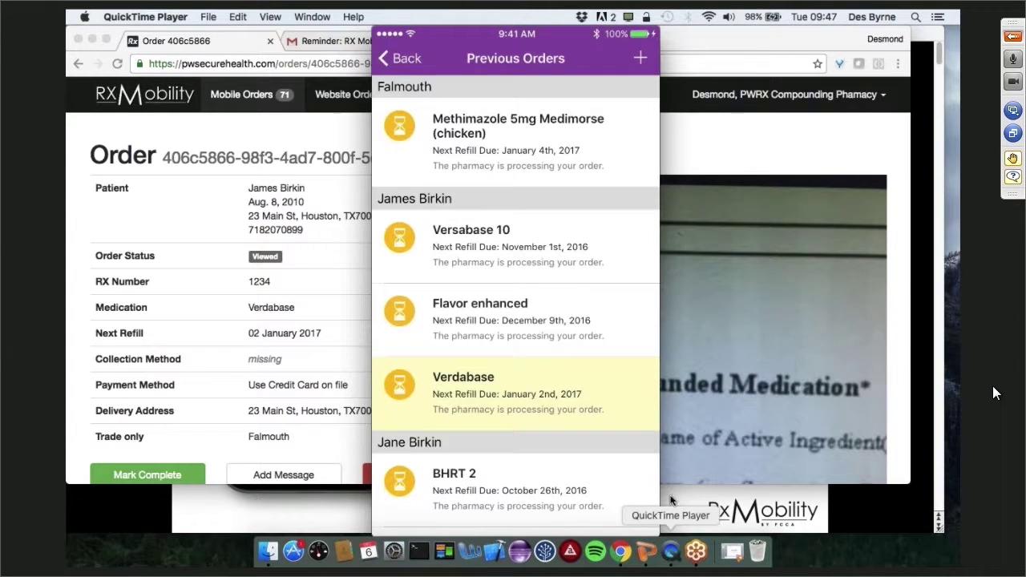